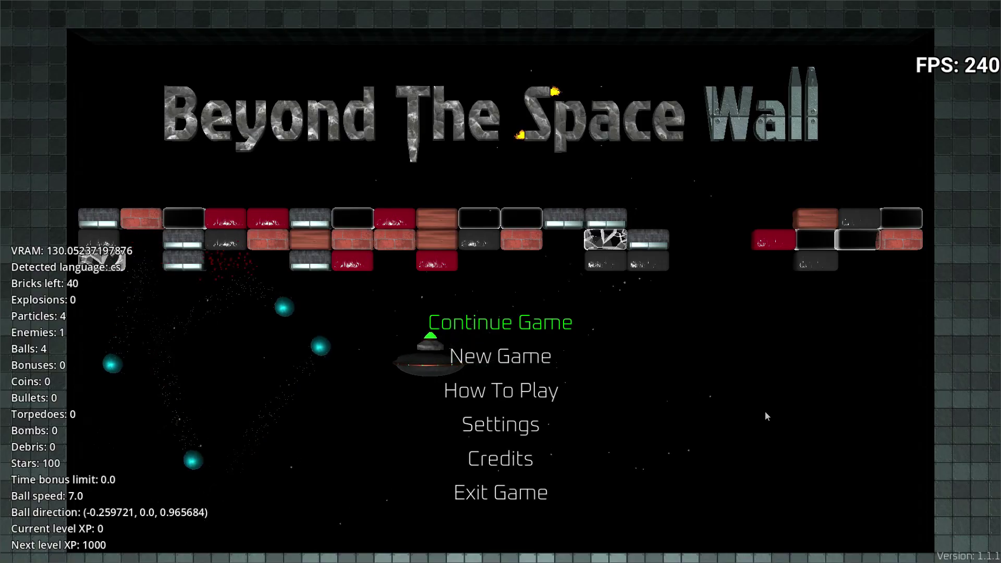
# Quit Beyond The Space Wall using Exit Game in its main menu
pyautogui.click(530, 499)
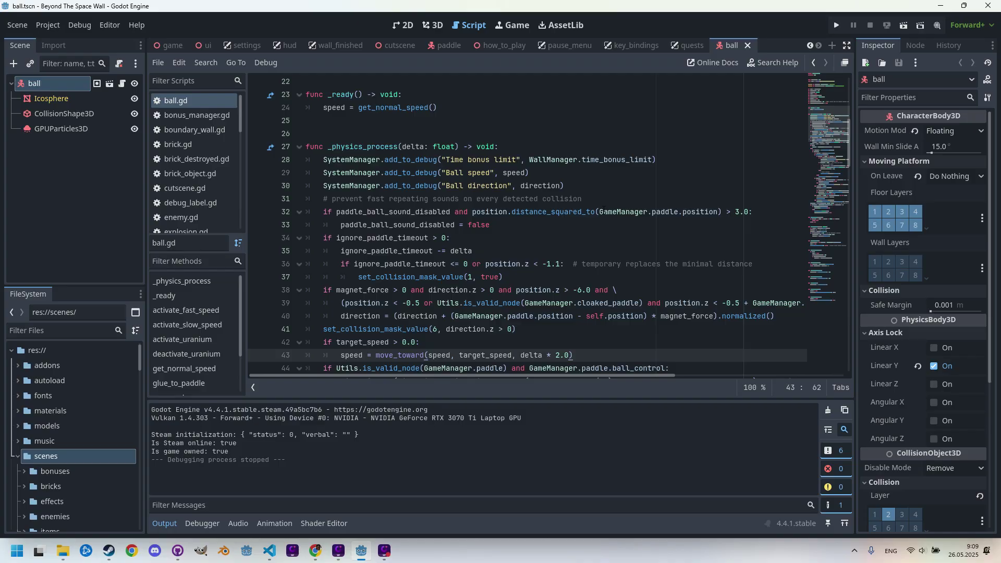
# Open the 3D view, inspect the Icosphere, CollisionShape3D and GPUParticles3D nodes, then select the ball root
pyautogui.click(432, 25)
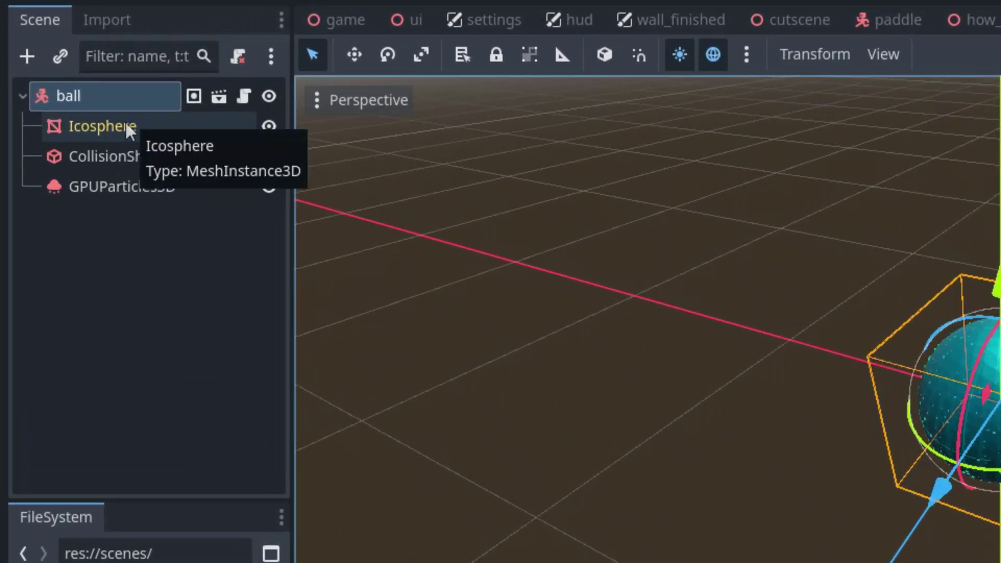
pyautogui.click(126, 124)
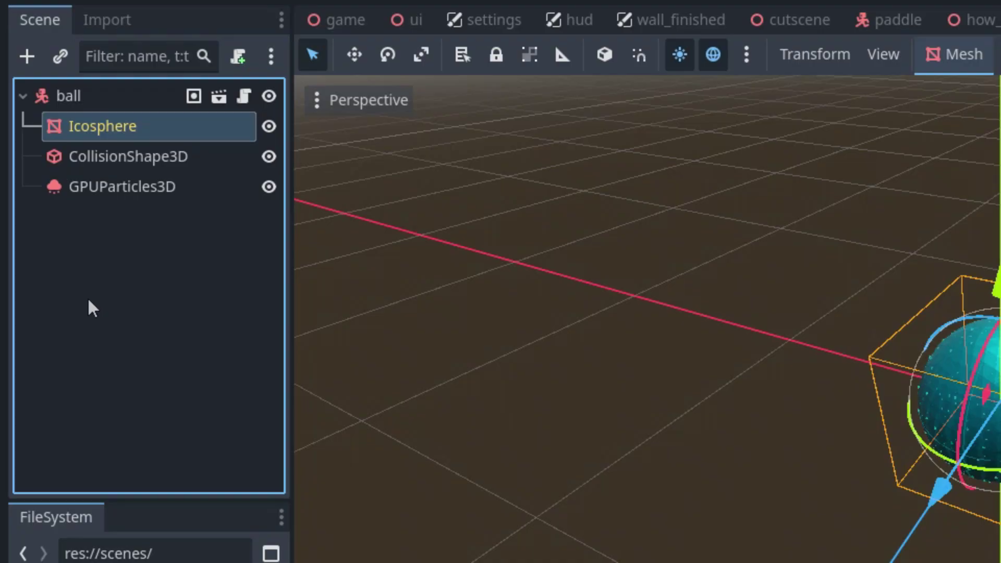
pyautogui.click(108, 152)
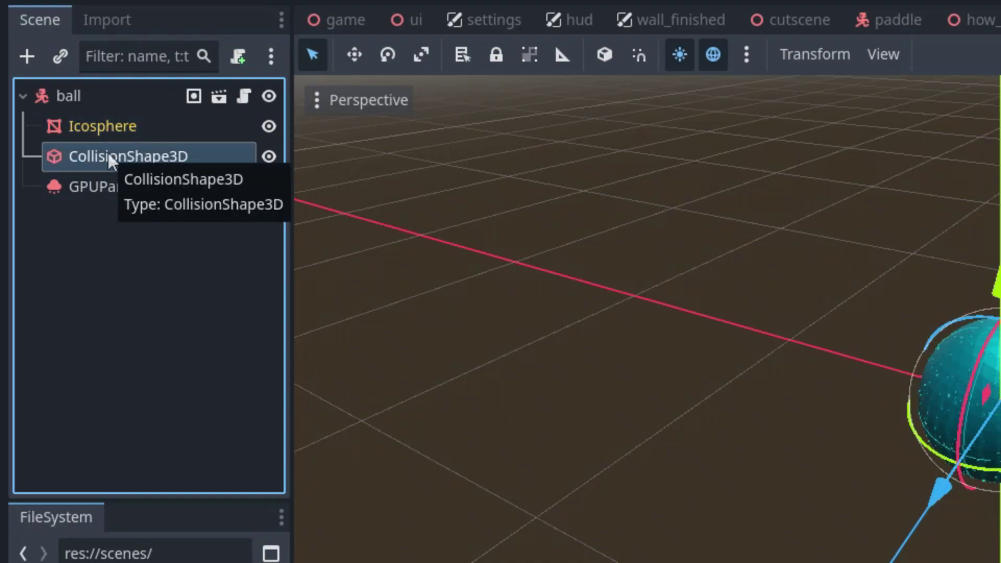
pyautogui.click(108, 186)
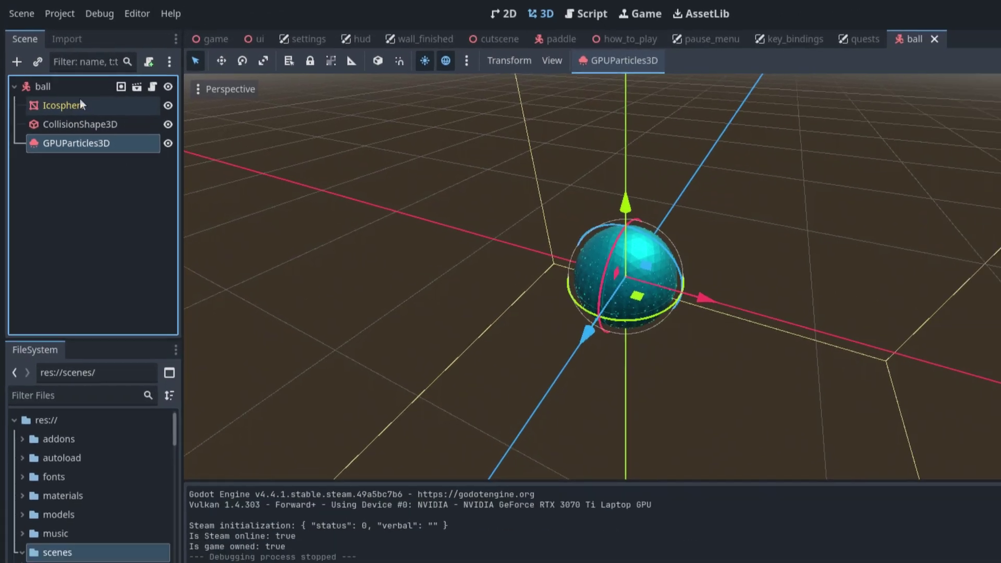
pyautogui.click(112, 102)
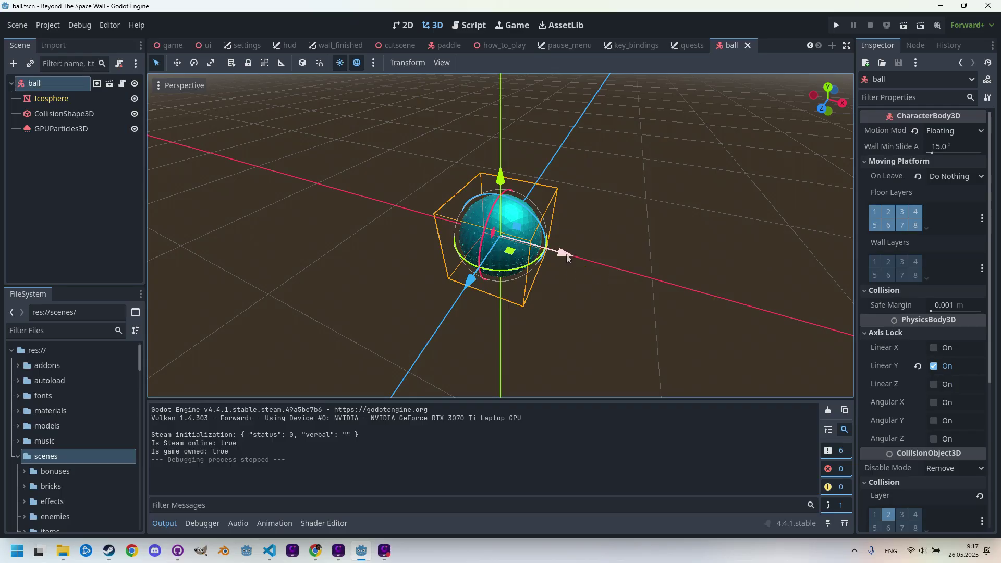
# Test-move the ball along X and undo, then hide the old GPUParticles3D and enable List Select
pyautogui.moveTo(567, 257); pyautogui.dragTo(491, 270)
pyautogui.hotkey('ctrl', 'z')
pyautogui.moveTo(566, 254); pyautogui.dragTo(536, 266)
pyautogui.hotkey('ctrl', 'z')
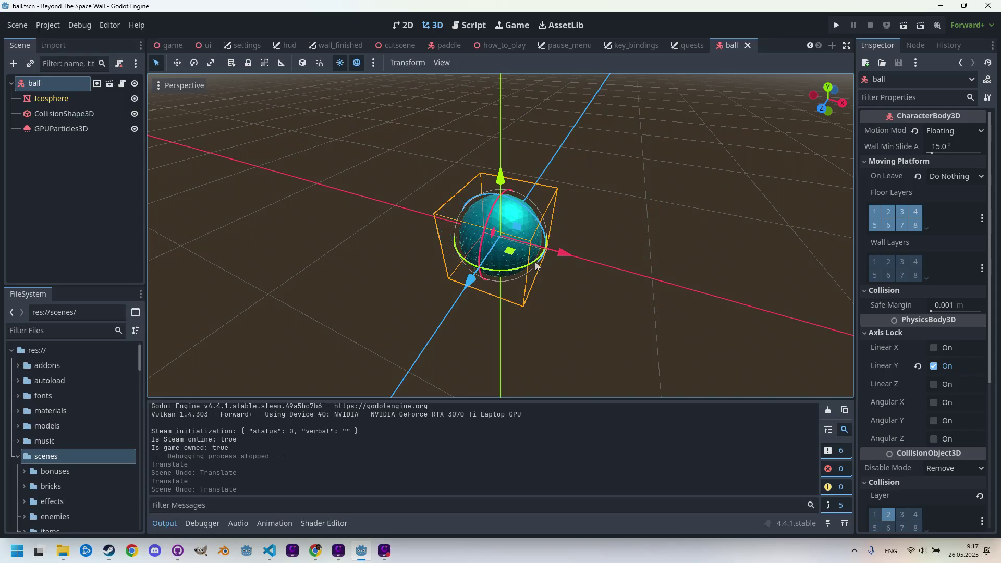
pyautogui.click(135, 128)
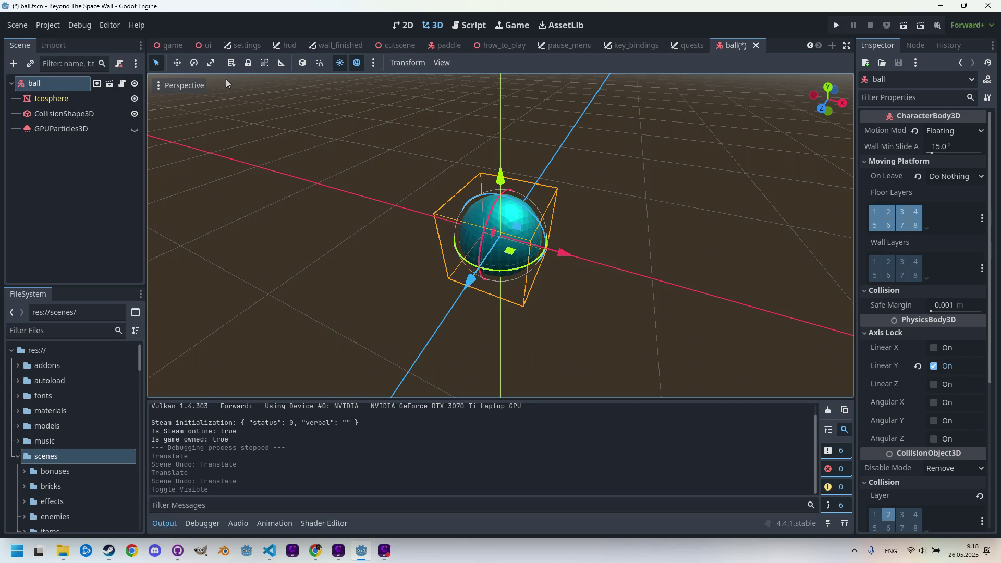
pyautogui.click(230, 63)
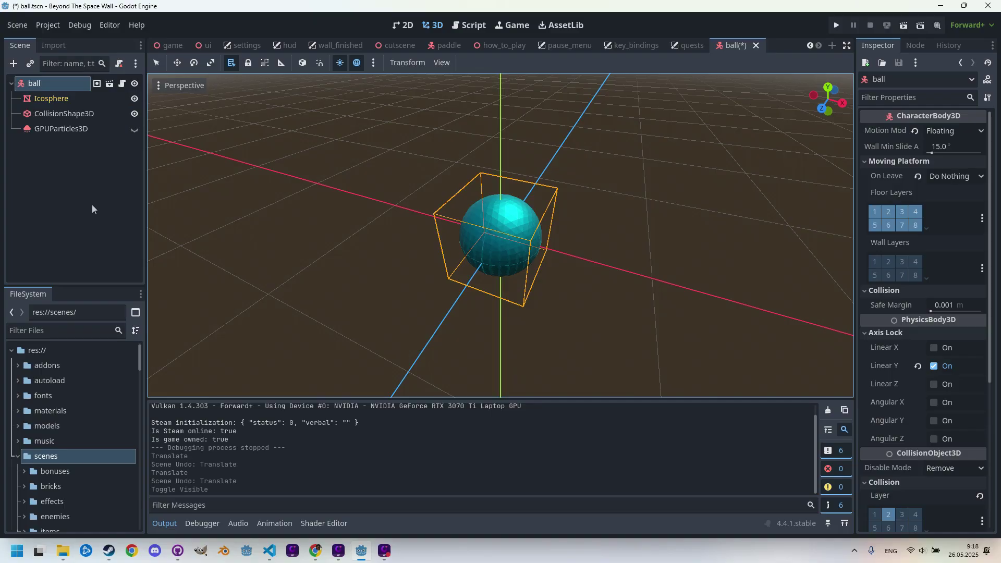
# Add a GPUParticles3D child under the ball node and rename it Trail
pyautogui.rightClick(41, 83)
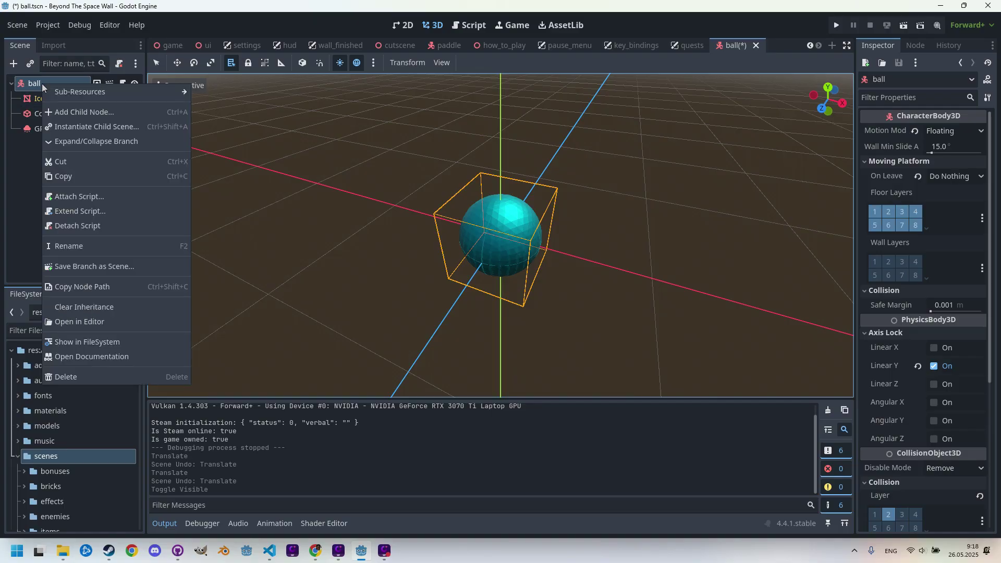
pyautogui.click(87, 111)
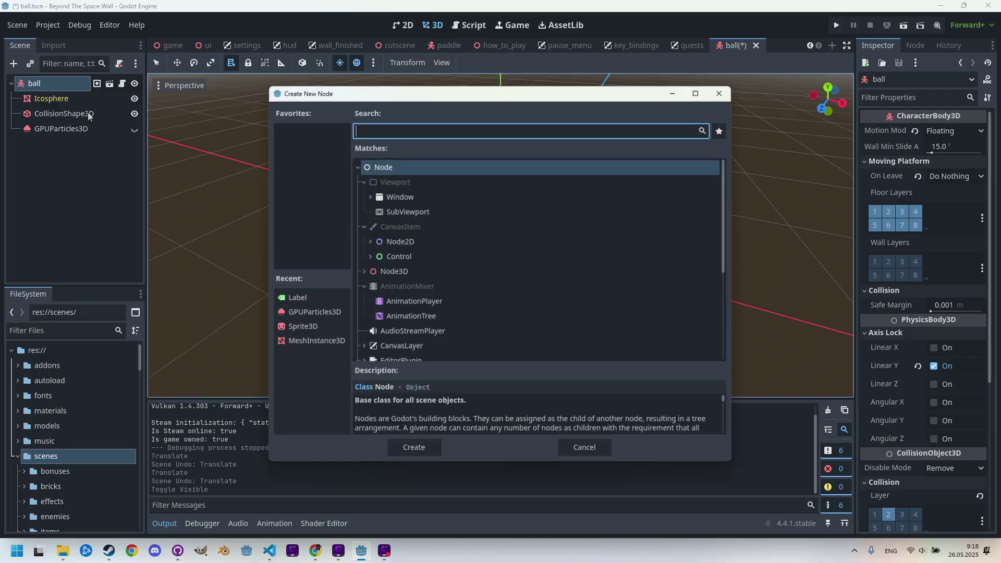
pyautogui.doubleClick(311, 313)
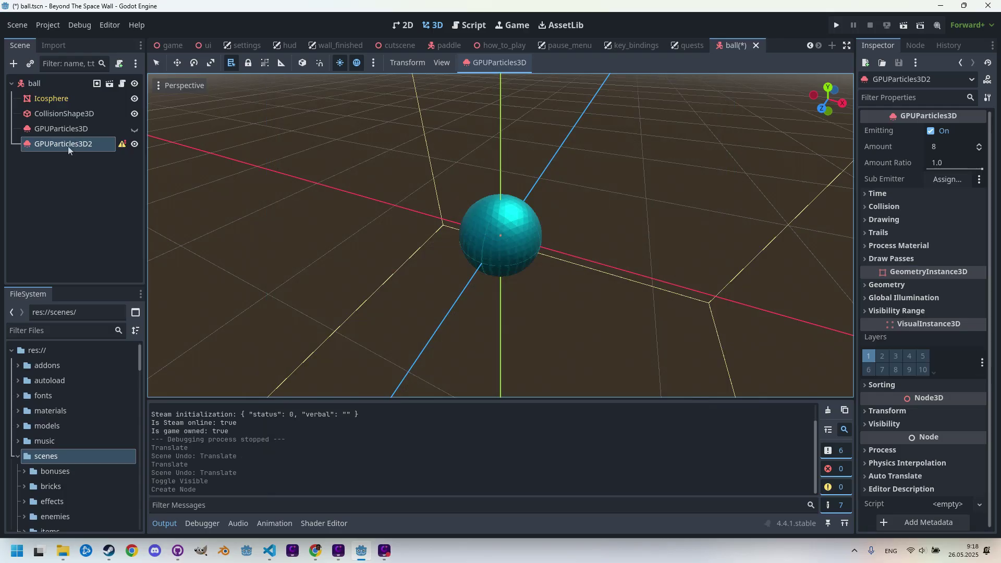
pyautogui.doubleClick(68, 145)
pyautogui.write('Trail')
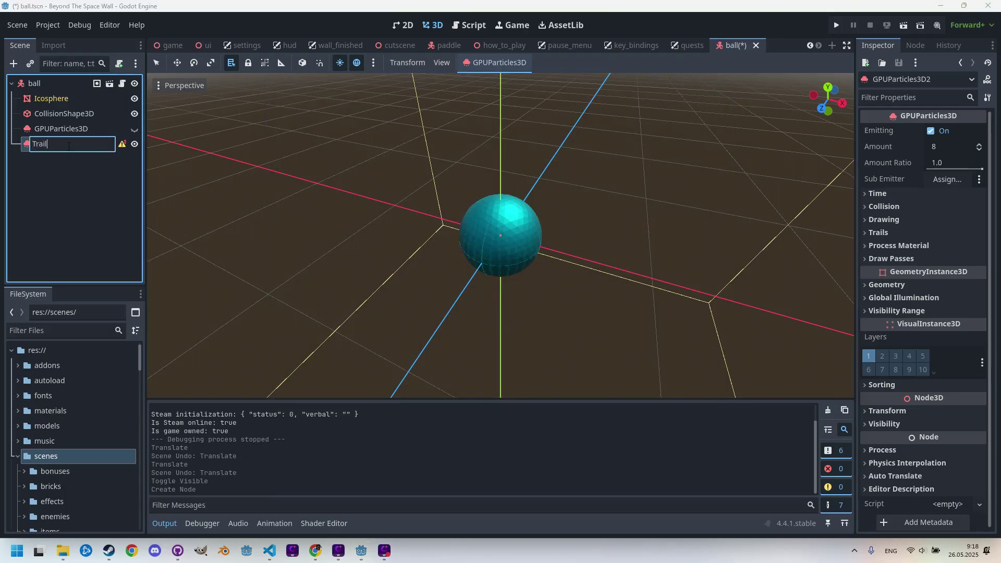
pyautogui.press('Return')
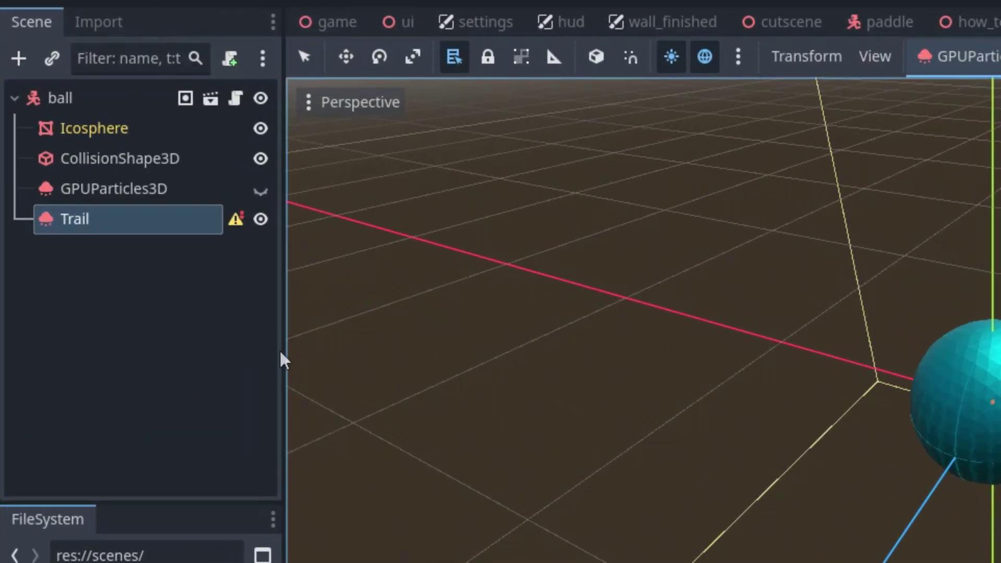
pyautogui.moveTo(236, 217)
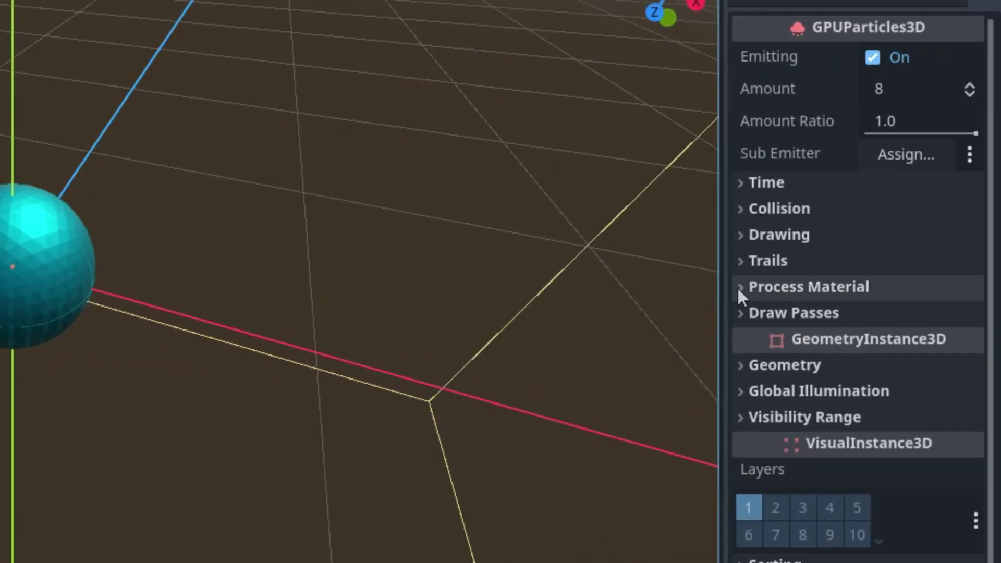
# Assign Trail a new ParticleProcessMaterial and expand its Spawn > Position settings
pyautogui.click(738, 291)
pyautogui.click(970, 318)
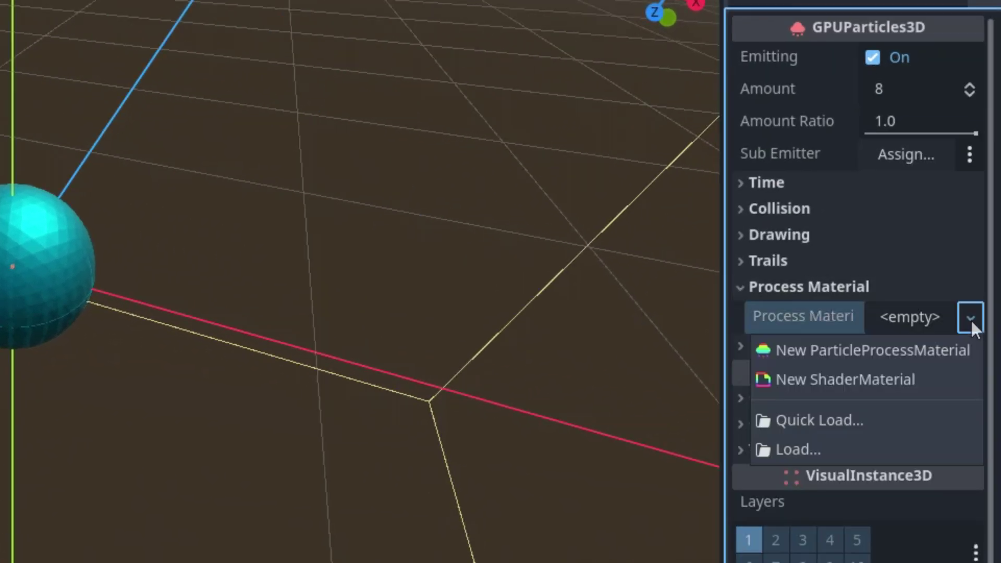
pyautogui.click(937, 343)
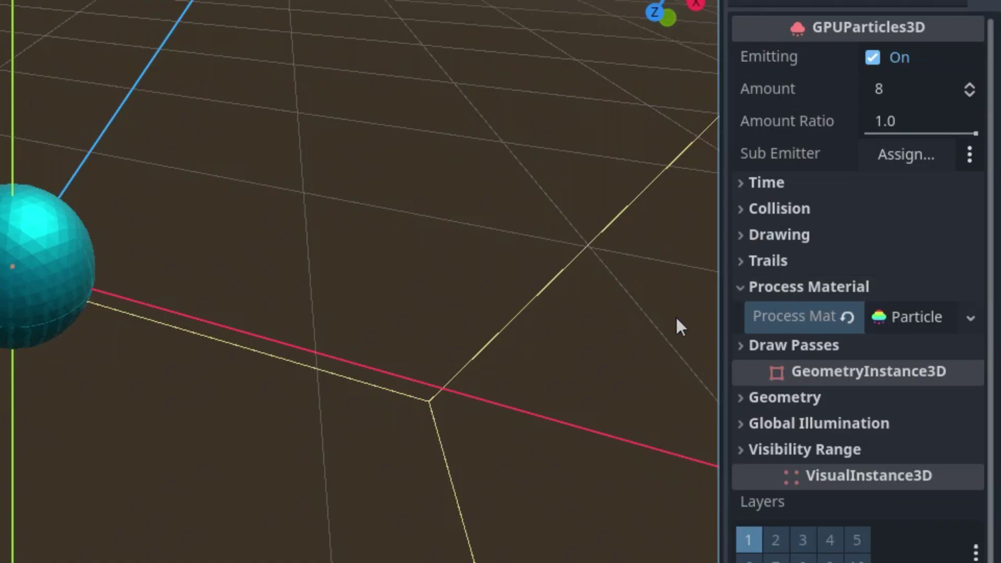
pyautogui.click(926, 317)
pyautogui.scroll(-5, 923, 316)
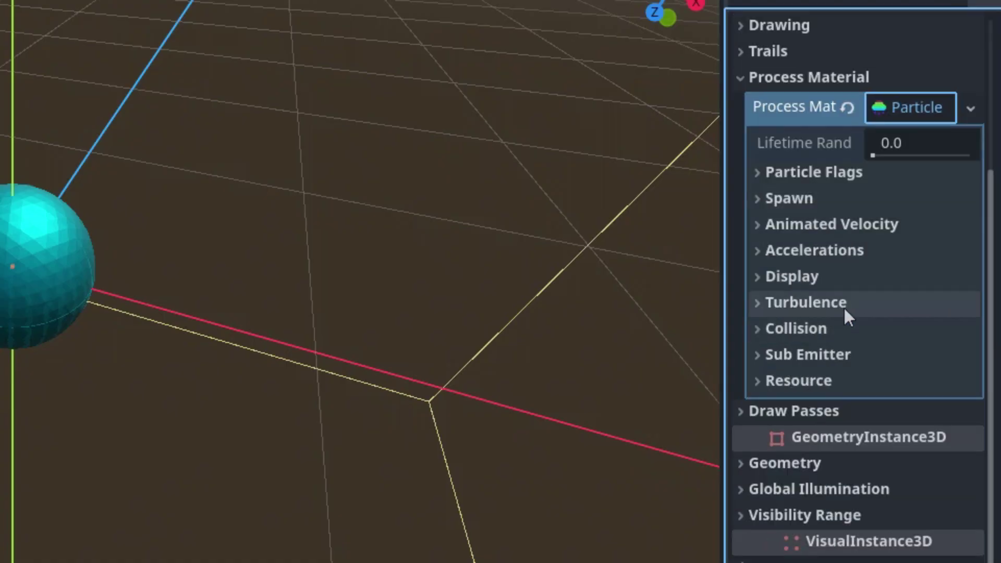
pyautogui.click(756, 200)
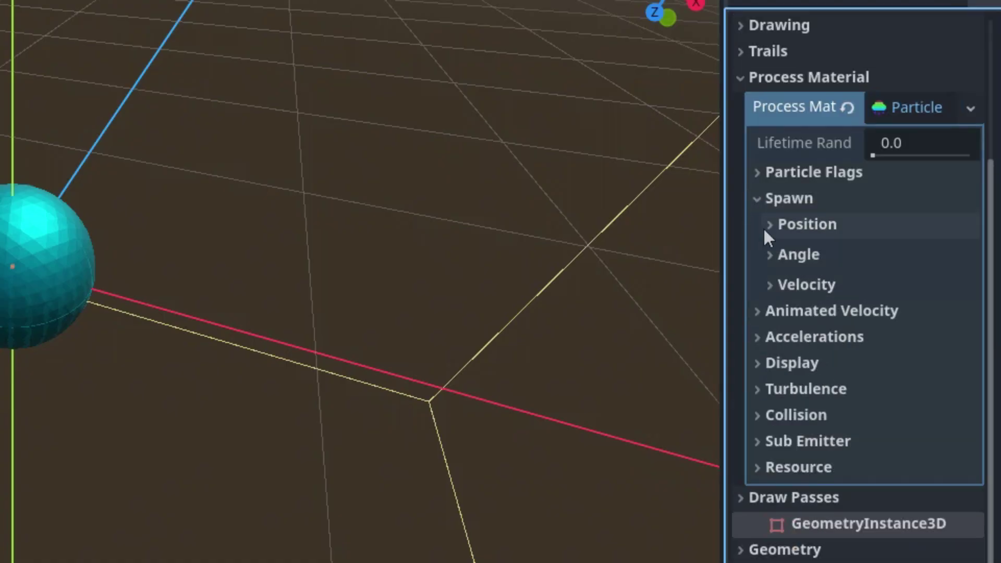
pyautogui.click(763, 226)
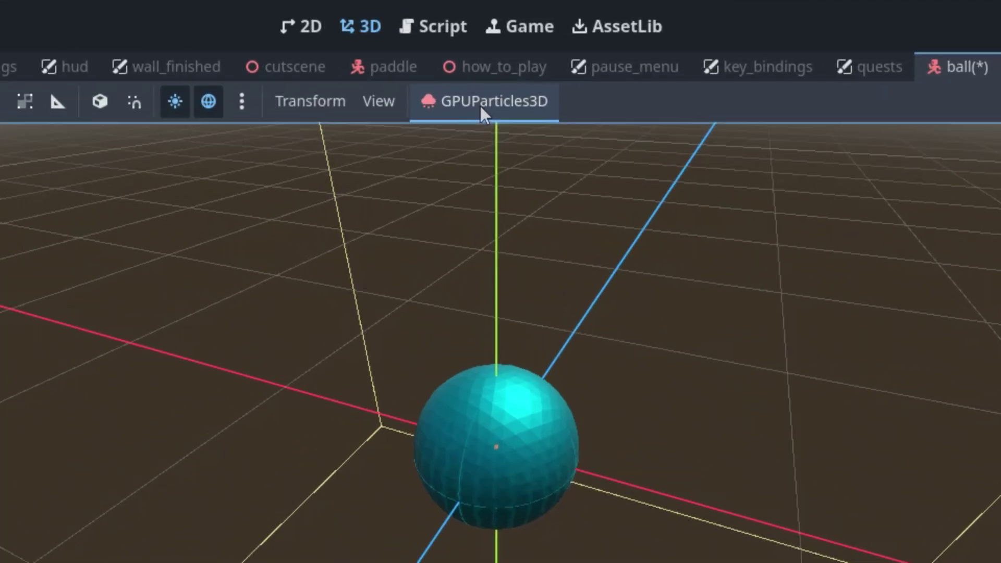
# Create 1024 Surface Points emission points for Trail from the Icosphere mesh node
pyautogui.click(480, 104)
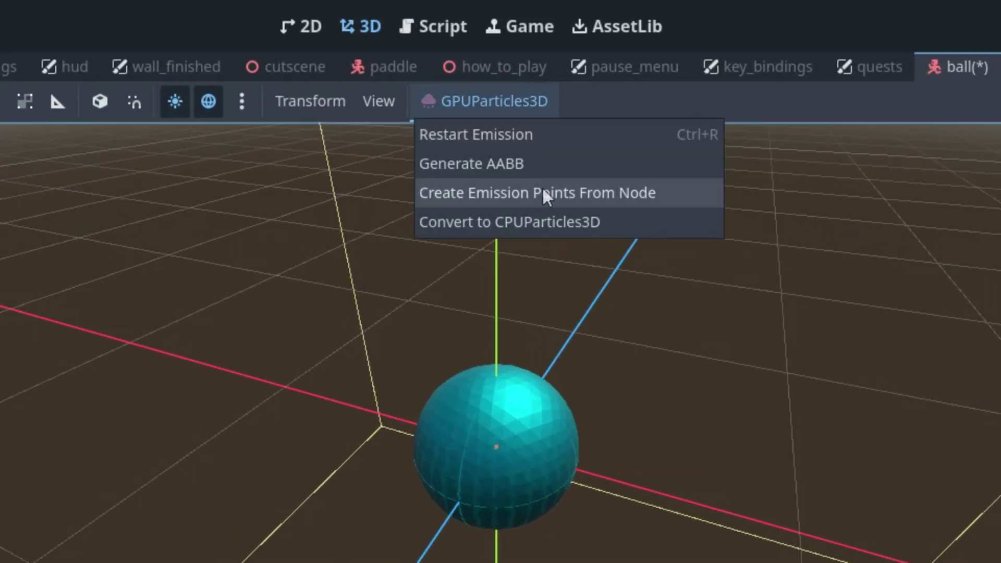
pyautogui.click(586, 197)
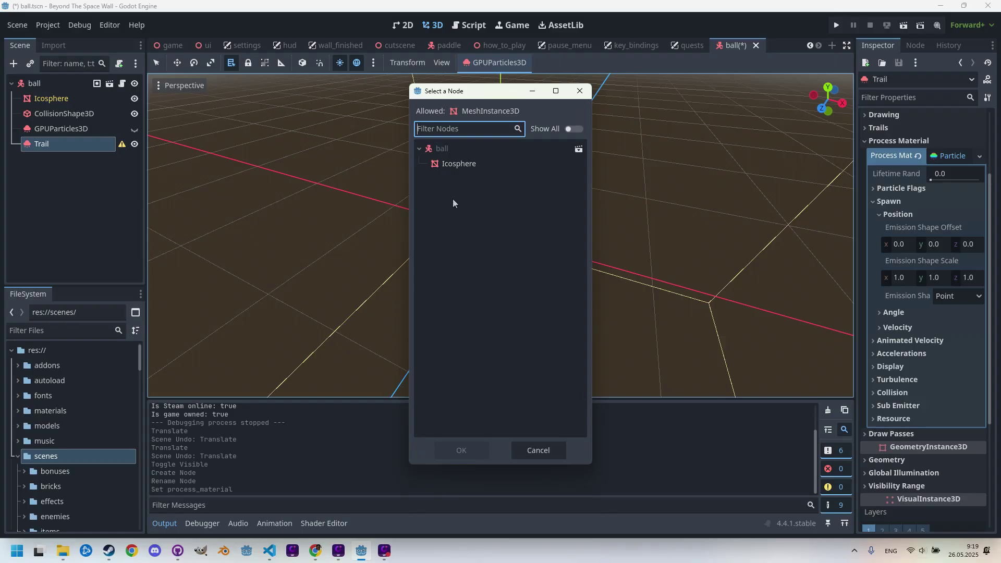
pyautogui.click(456, 166)
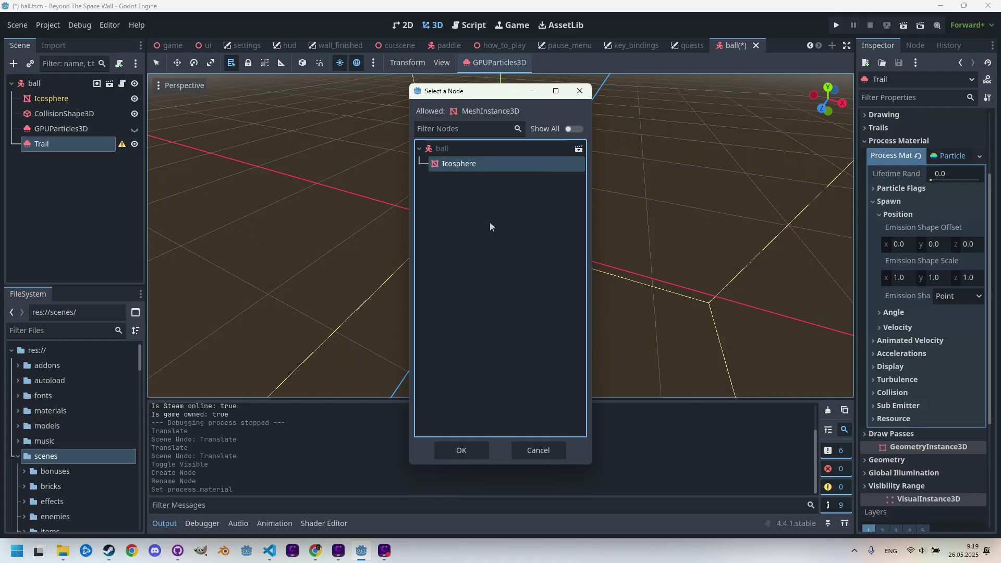
pyautogui.click(462, 450)
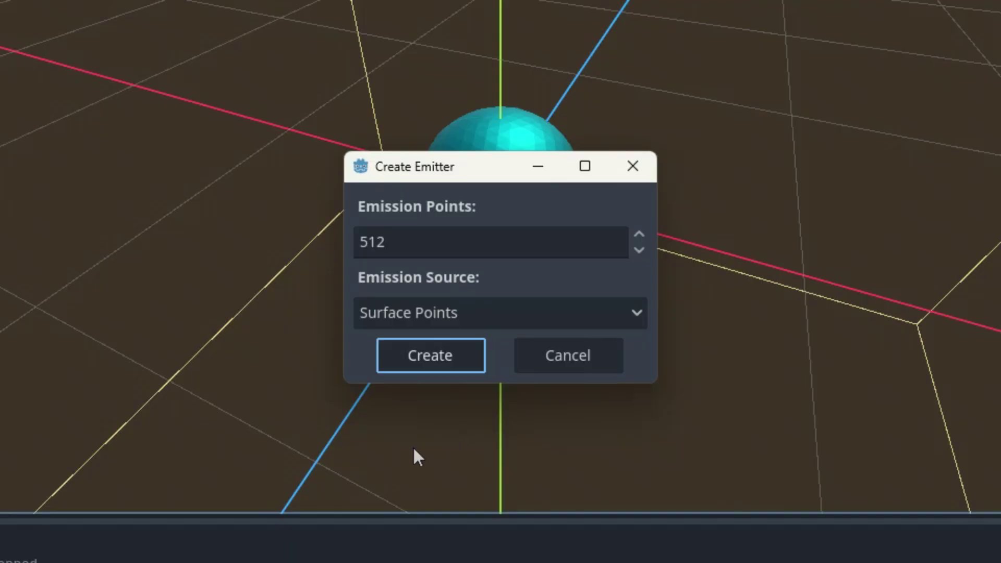
pyautogui.doubleClick(407, 247)
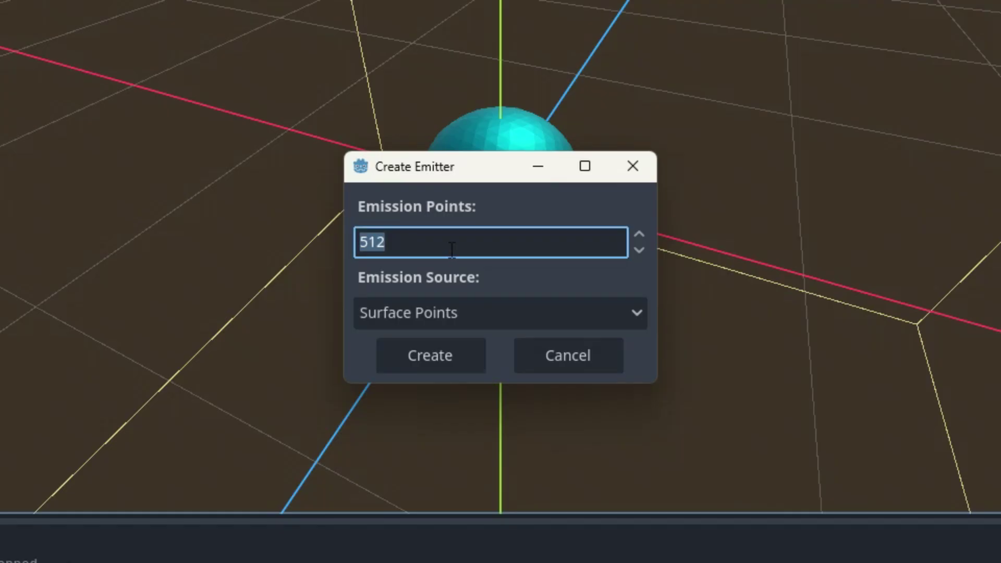
pyautogui.write('1024')
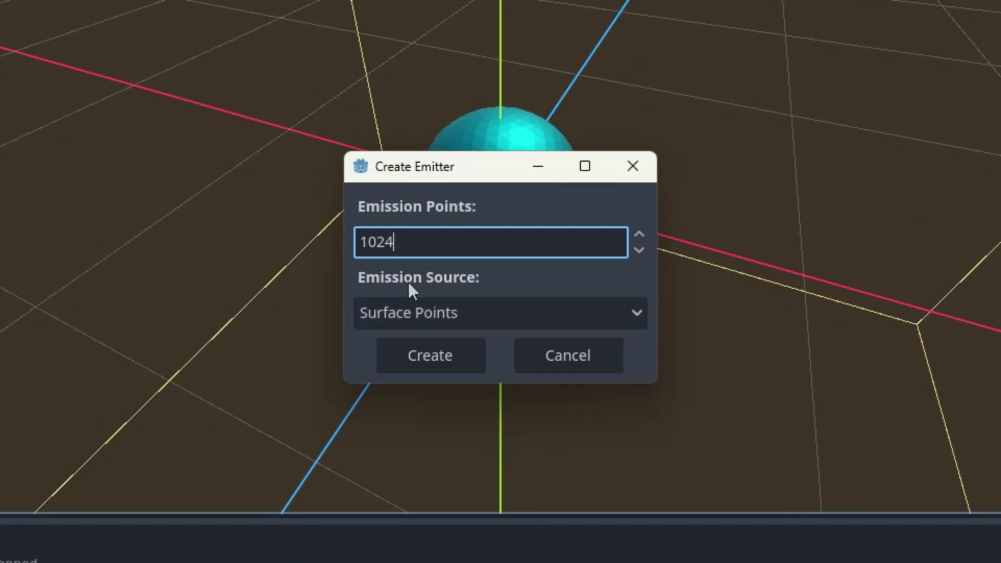
pyautogui.click(622, 310)
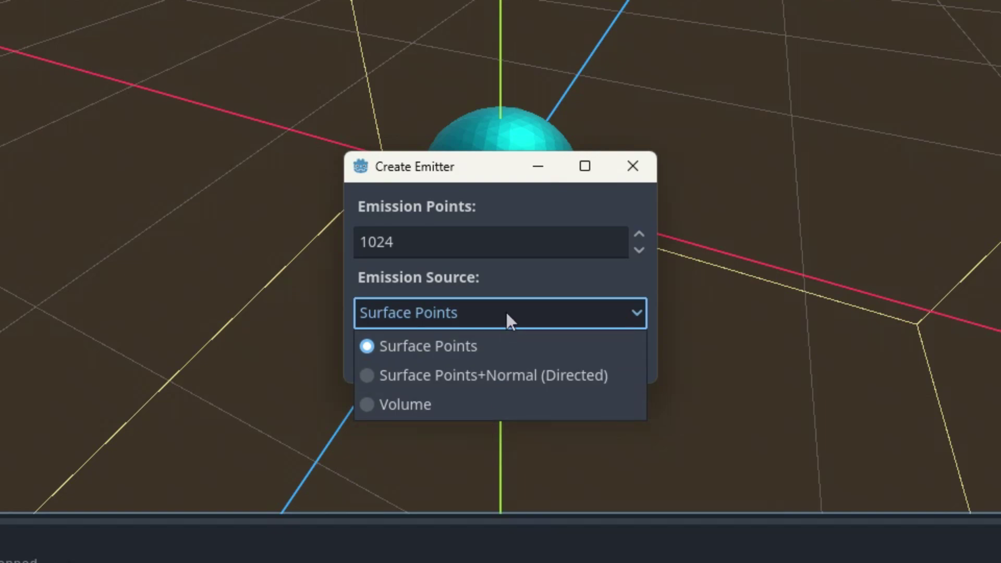
pyautogui.click(451, 347)
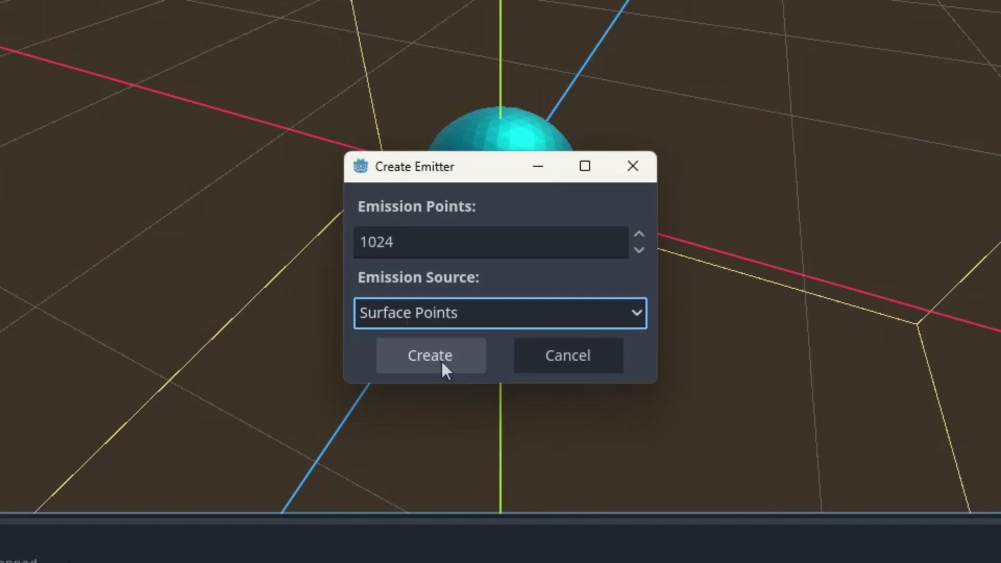
pyautogui.click(443, 362)
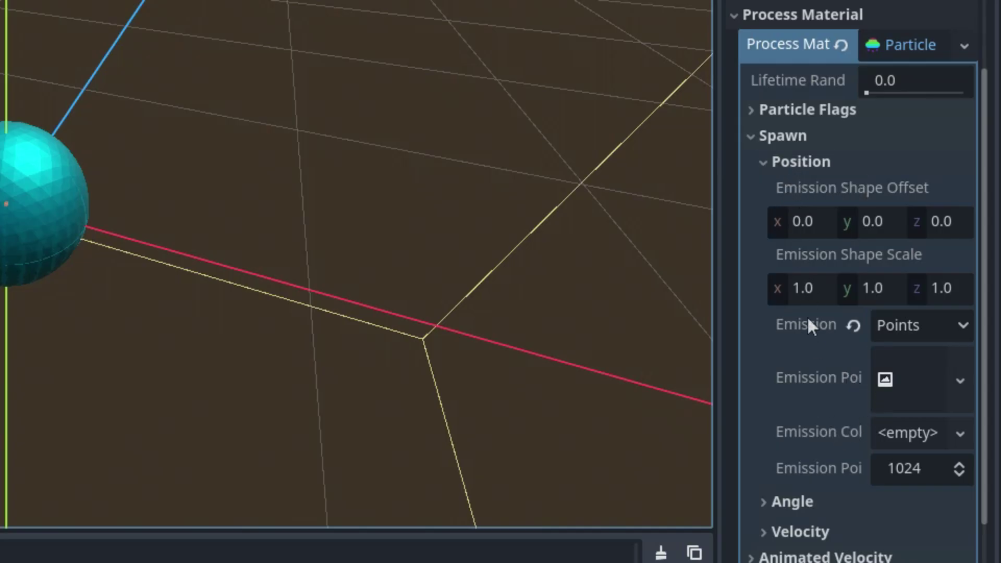
pyautogui.scroll(-3, 807, 316)
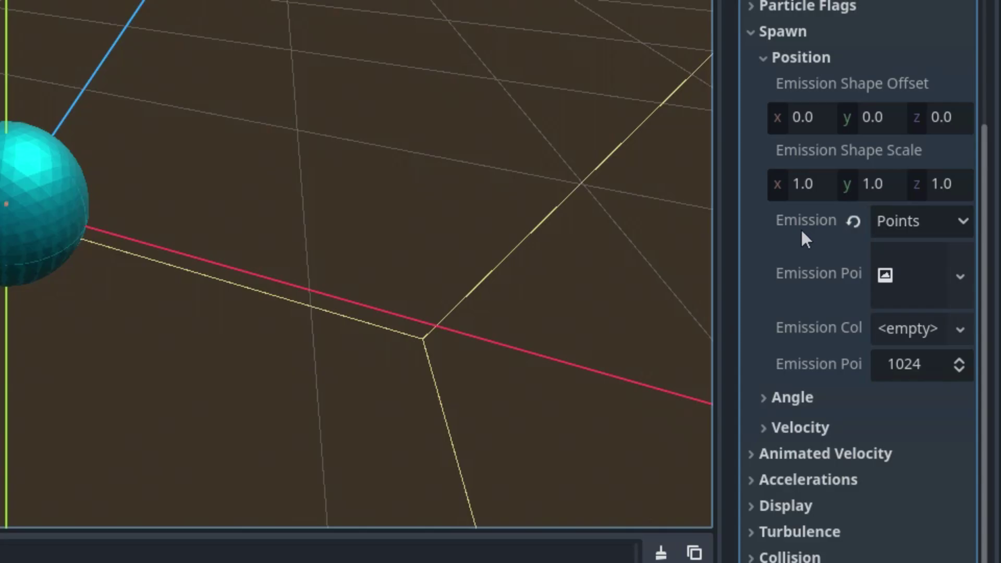
pyautogui.click(969, 226)
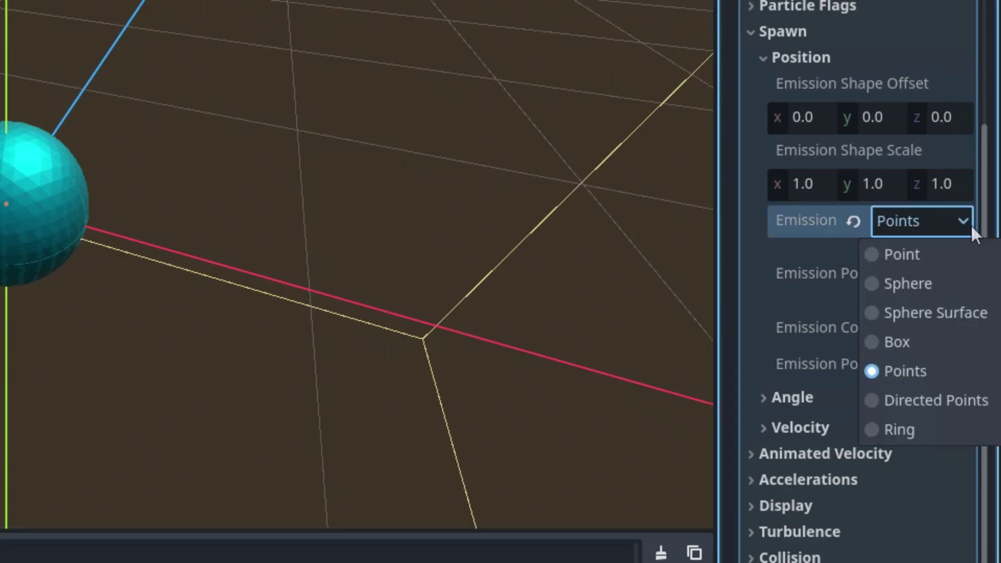
pyautogui.click(742, 267)
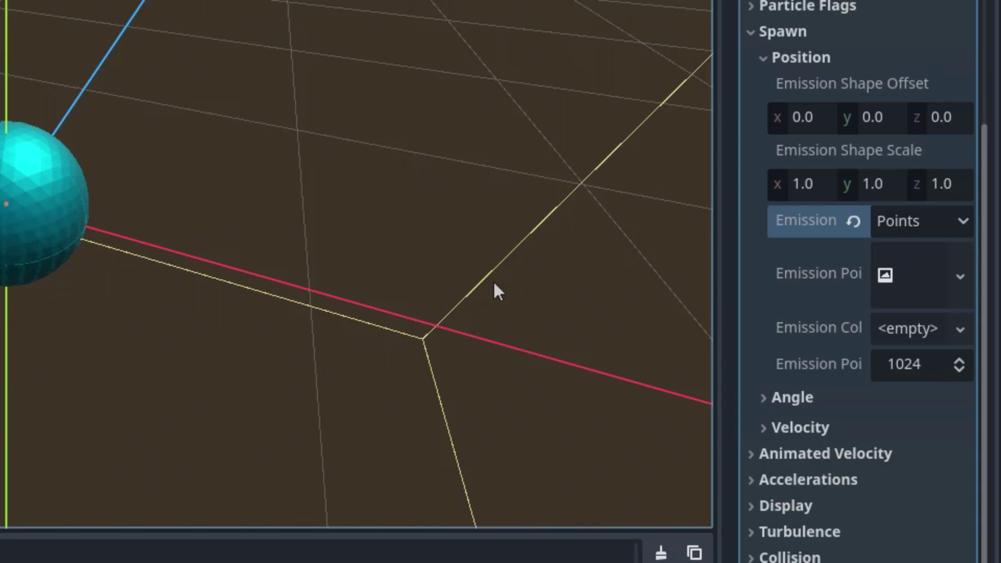
# Assign a new QuadMesh to Trail's Draw Passes Pass 1
pyautogui.scroll(-7, 824, 292)
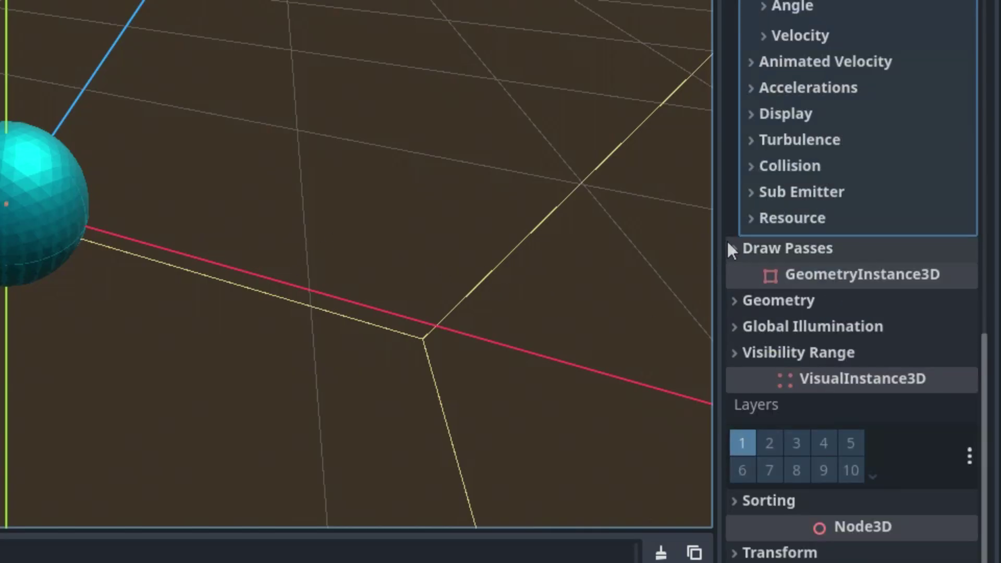
pyautogui.click(732, 248)
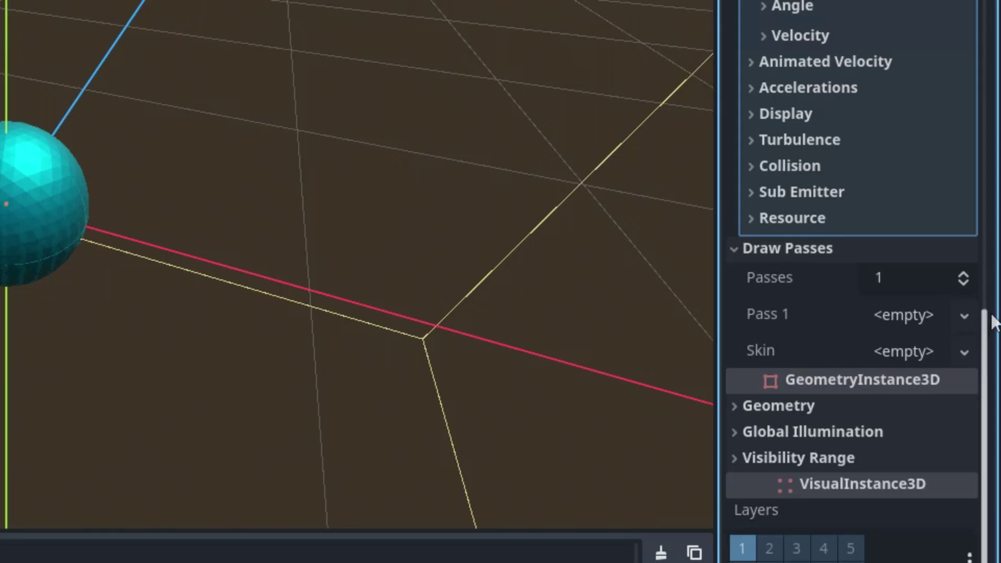
pyautogui.click(964, 317)
pyautogui.click(880, 519)
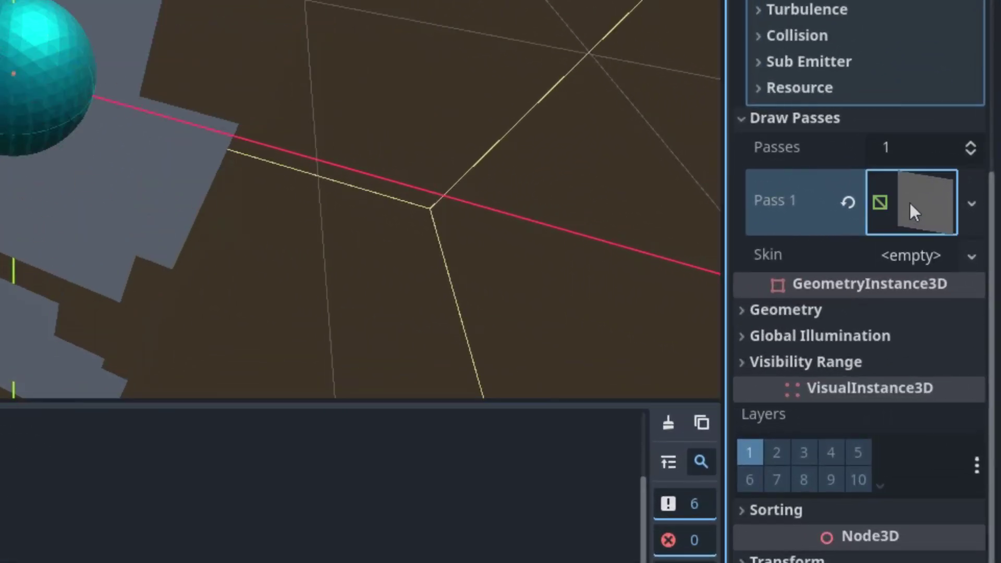
# Shrink the quad mesh size to 0.01 × 0.01
pyautogui.click(938, 273)
pyautogui.scroll(-6, 913, 209)
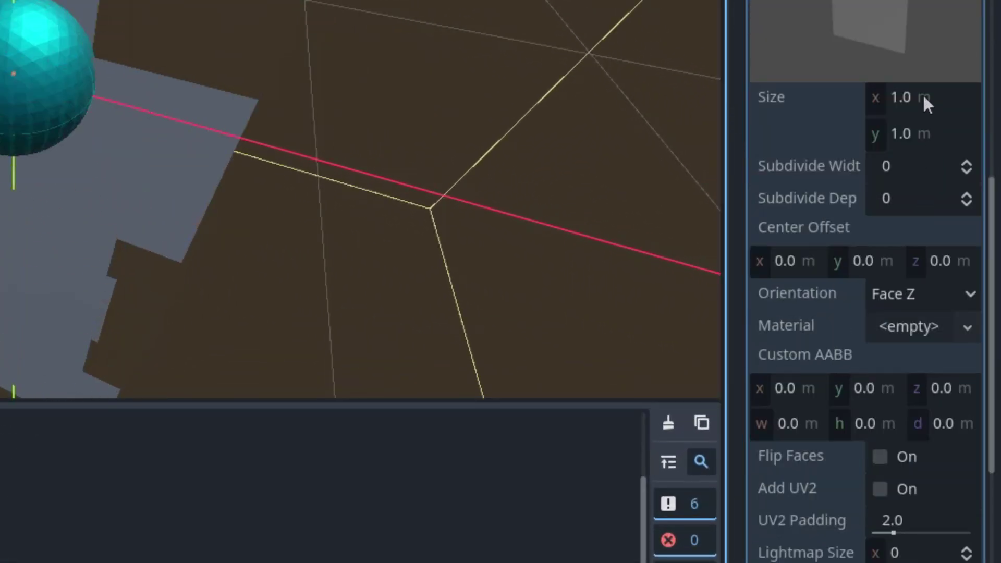
pyautogui.click(922, 97)
pyautogui.write('0')
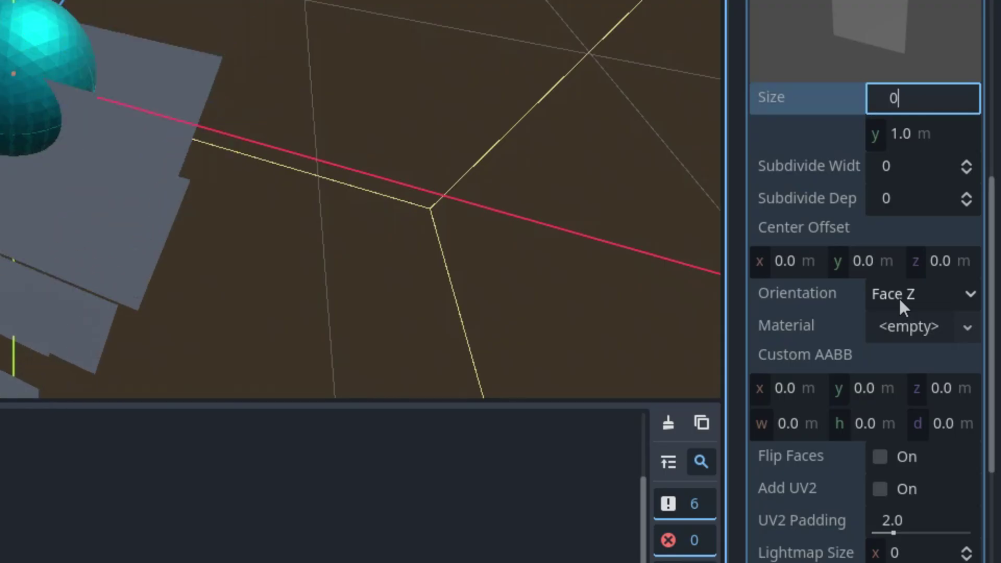
pyautogui.write('.01')
pyautogui.press('Tab')
pyautogui.write('0.01')
pyautogui.press('Tab')
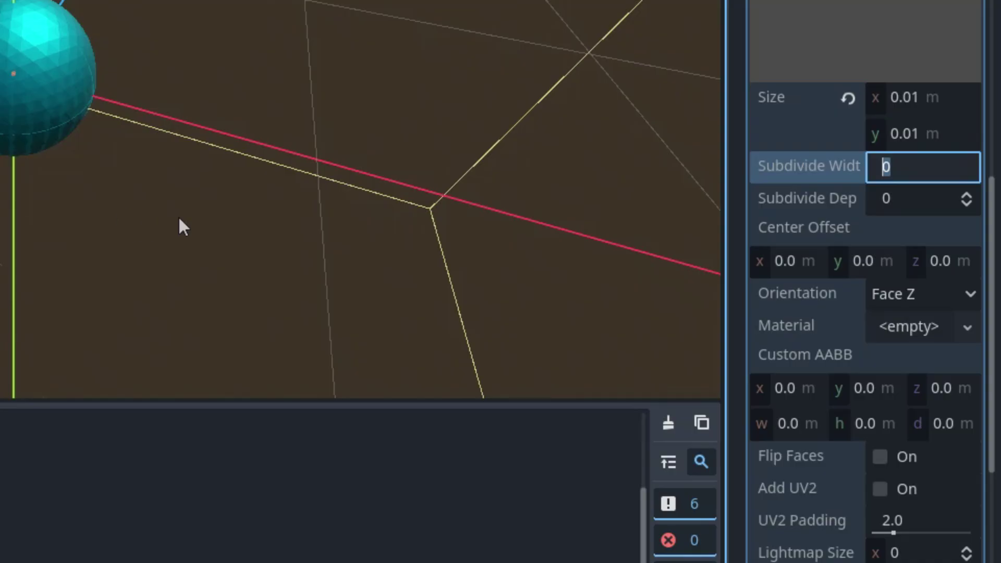
# Give the quad a new StandardMaterial3D with Alpha transparency
pyautogui.scroll(-2, 928, 318)
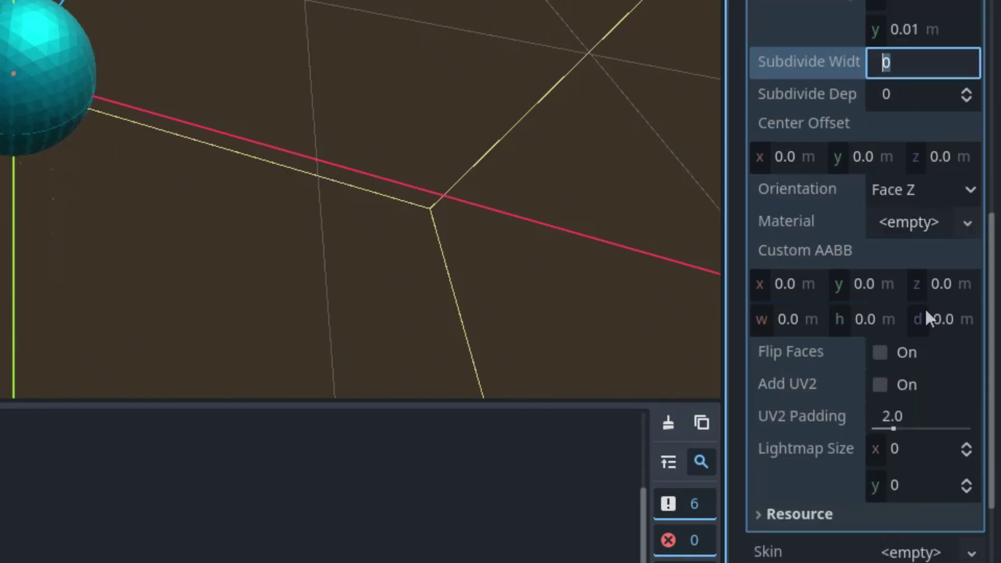
pyautogui.click(963, 224)
pyautogui.click(905, 258)
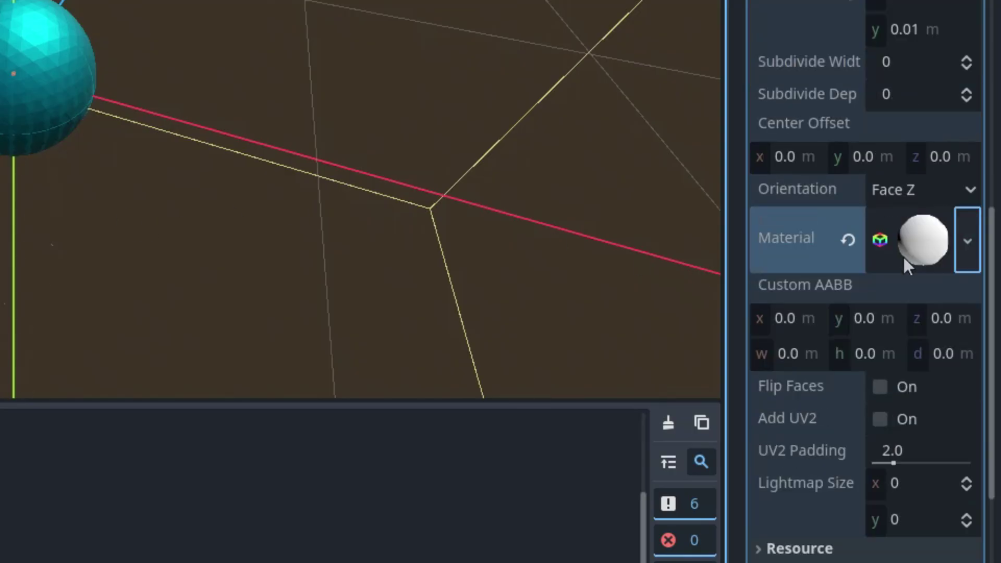
pyautogui.click(921, 247)
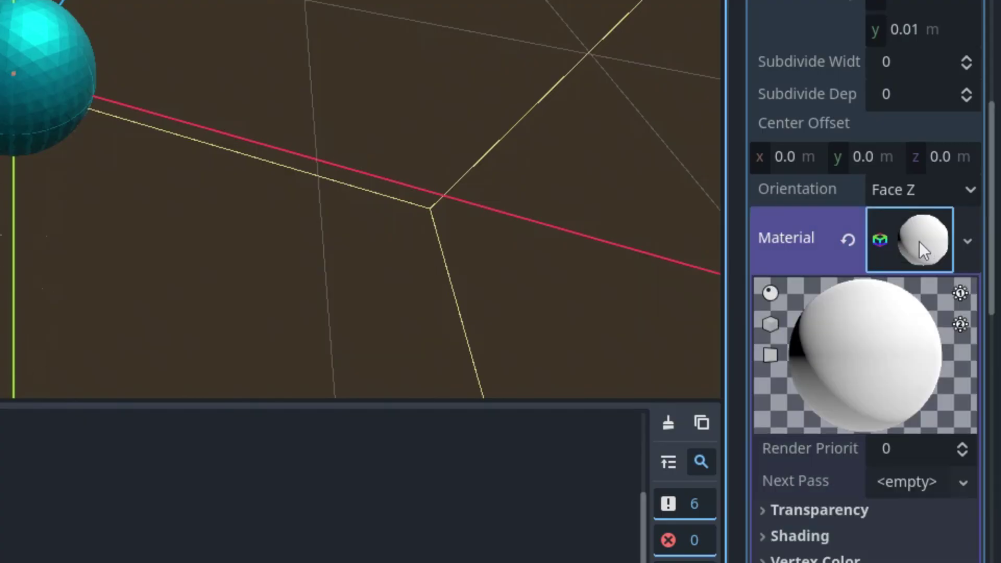
pyautogui.scroll(-6, 908, 242)
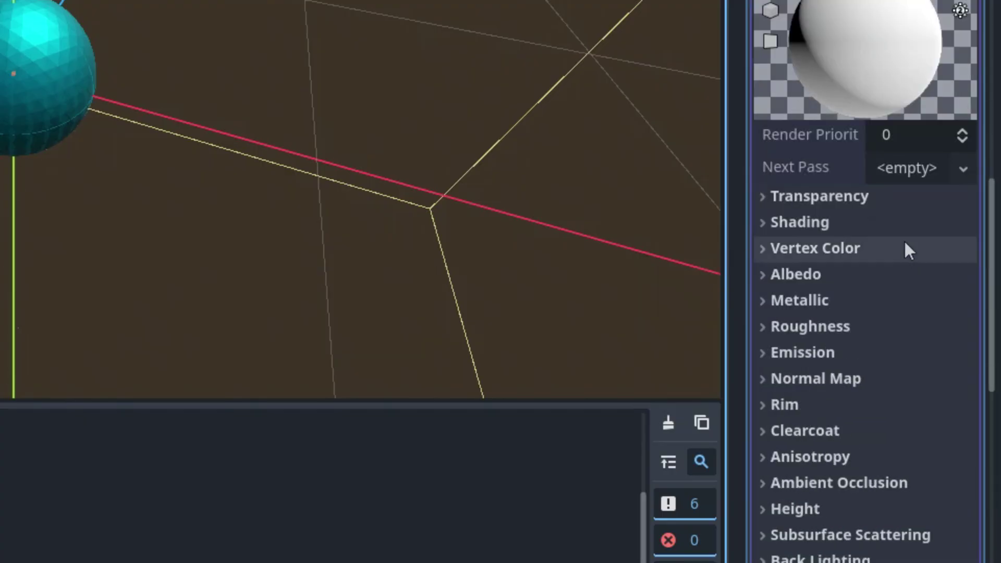
pyautogui.click(760, 196)
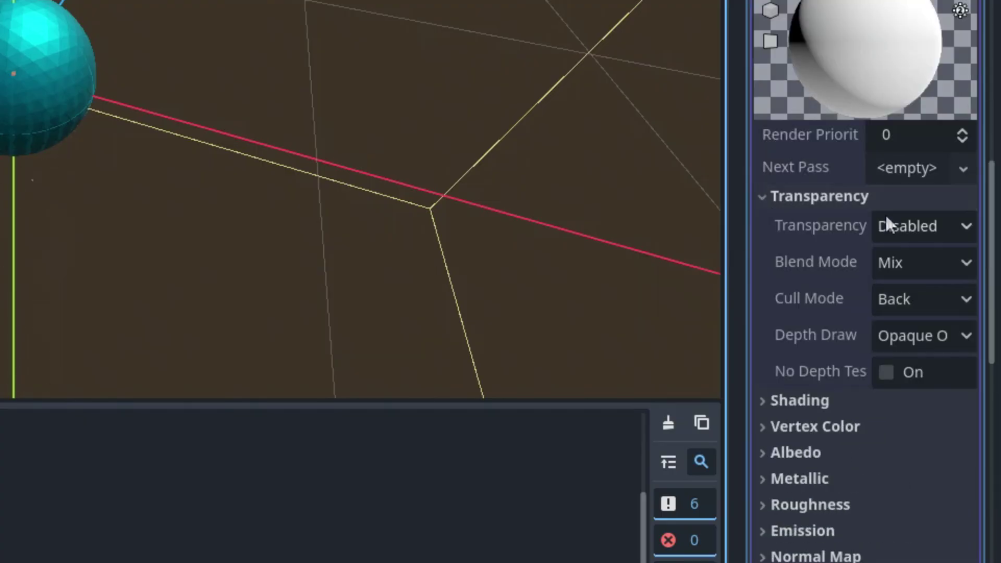
pyautogui.click(939, 227)
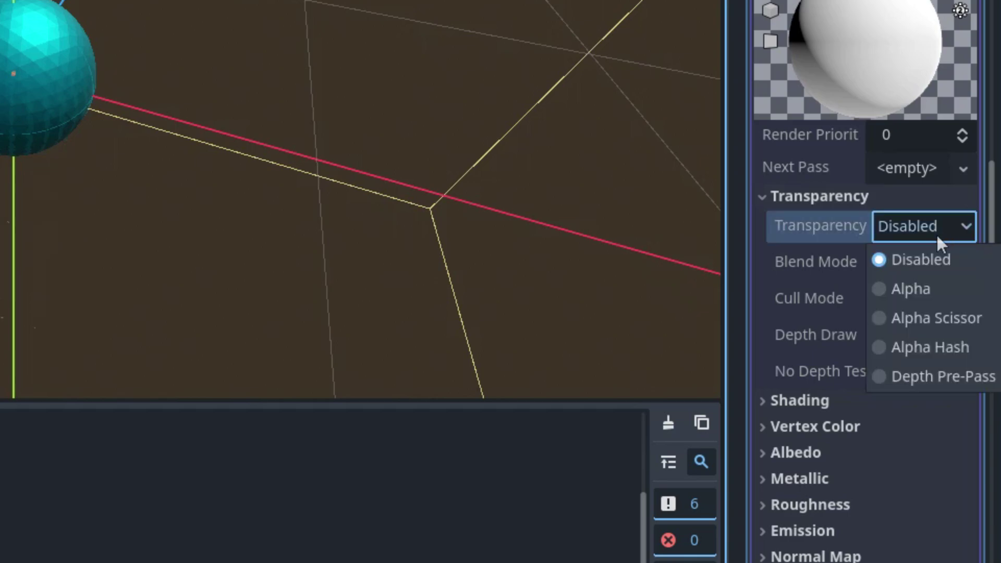
pyautogui.click(913, 288)
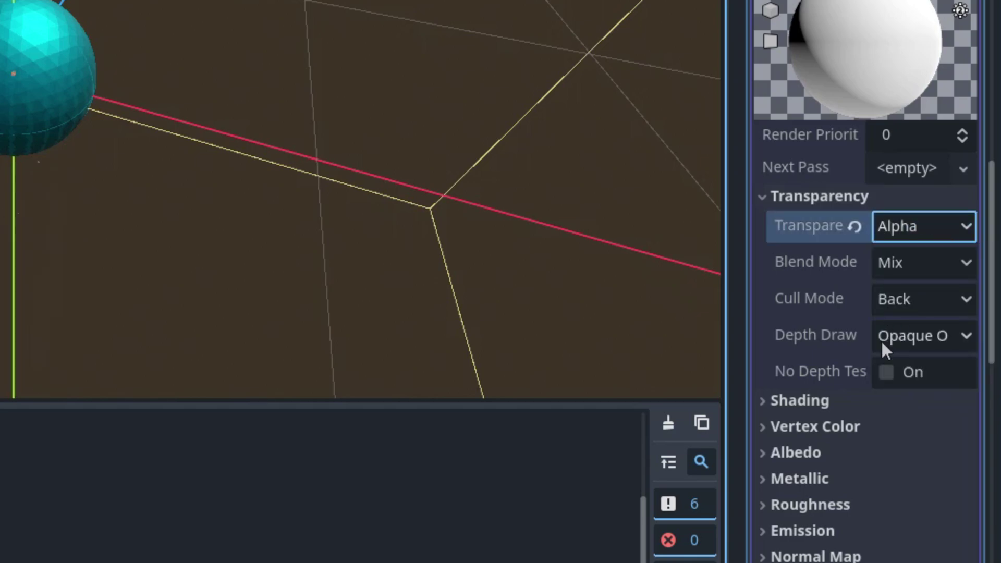
# Set the material's shading mode to Unshaded and use vertex colour as albedo
pyautogui.scroll(-5, 868, 334)
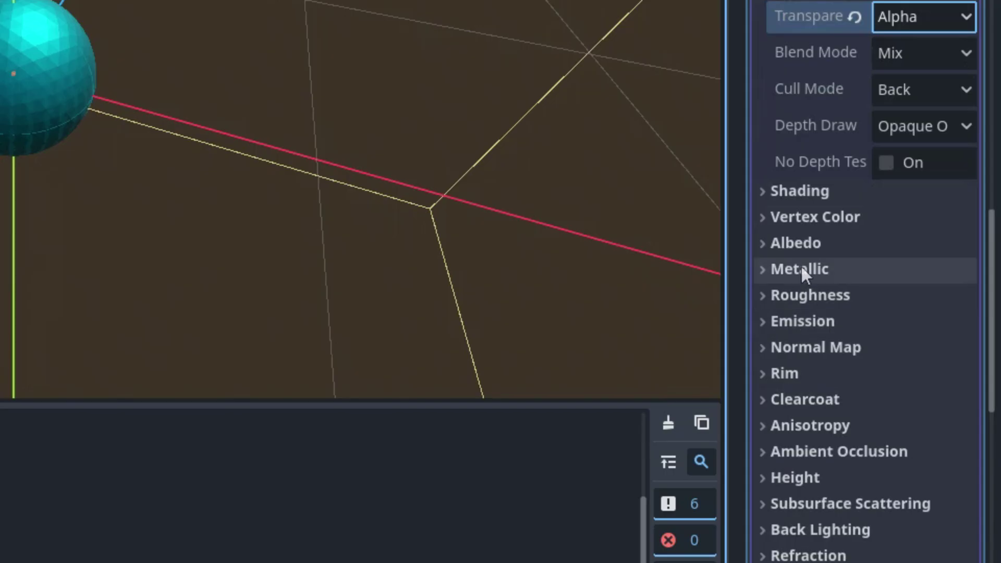
pyautogui.click(765, 192)
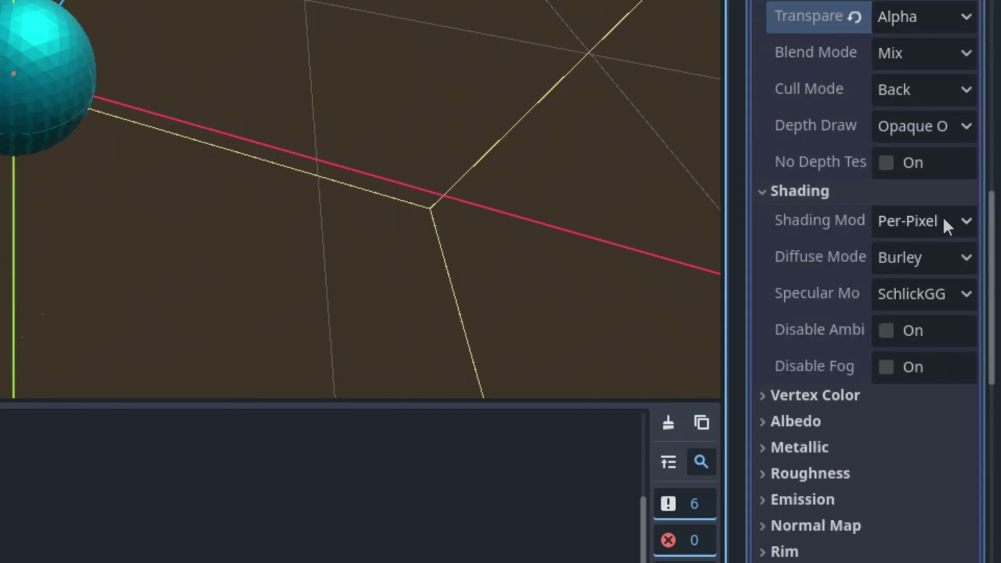
pyautogui.click(942, 220)
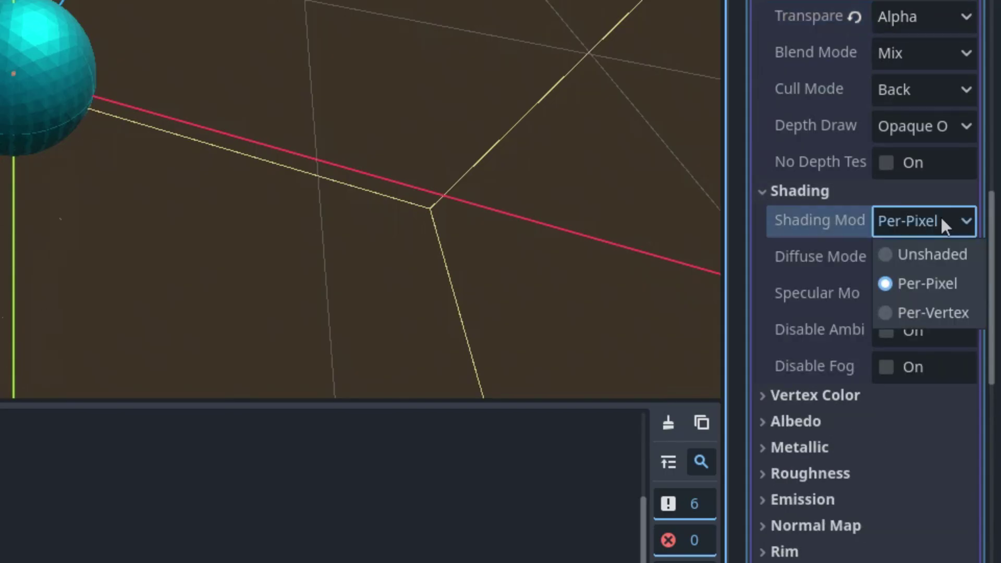
pyautogui.click(931, 258)
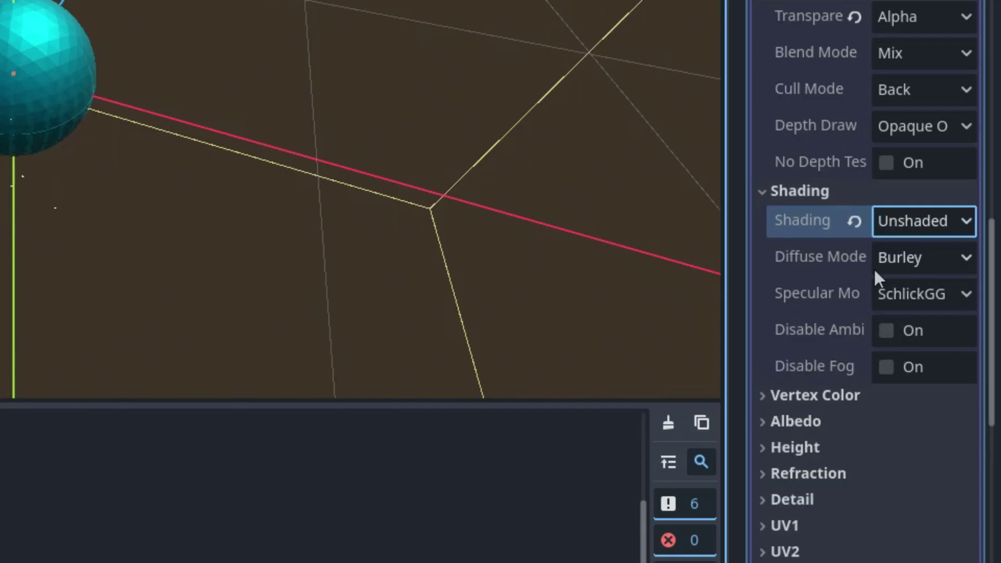
pyautogui.moveTo(867, 272)
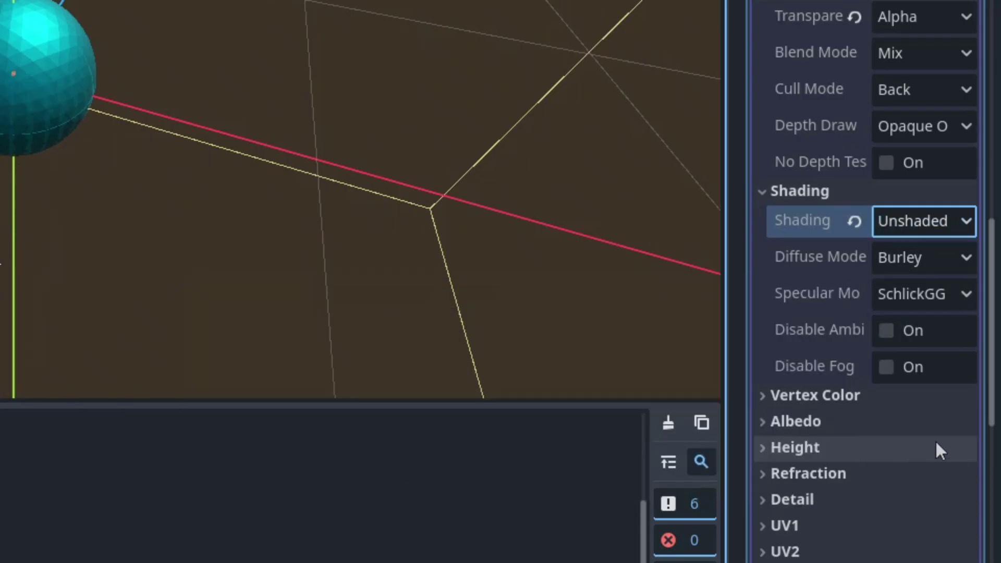
pyautogui.scroll(-4, 926, 428)
pyautogui.click(763, 187)
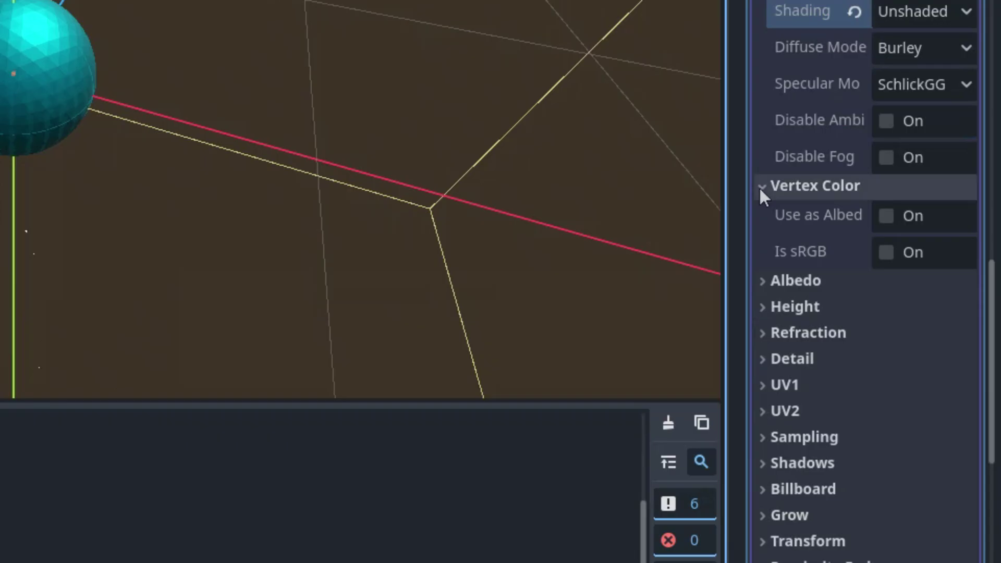
pyautogui.click(889, 215)
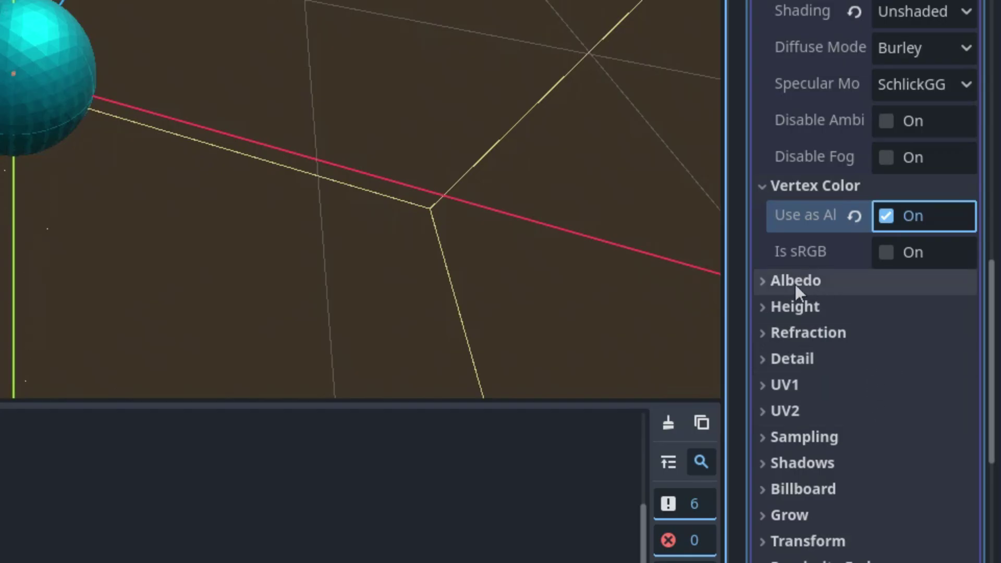
# Set the material's Albedo colour to teal by entering hex 00aea
pyautogui.click(761, 282)
pyautogui.scroll(-2, 931, 208)
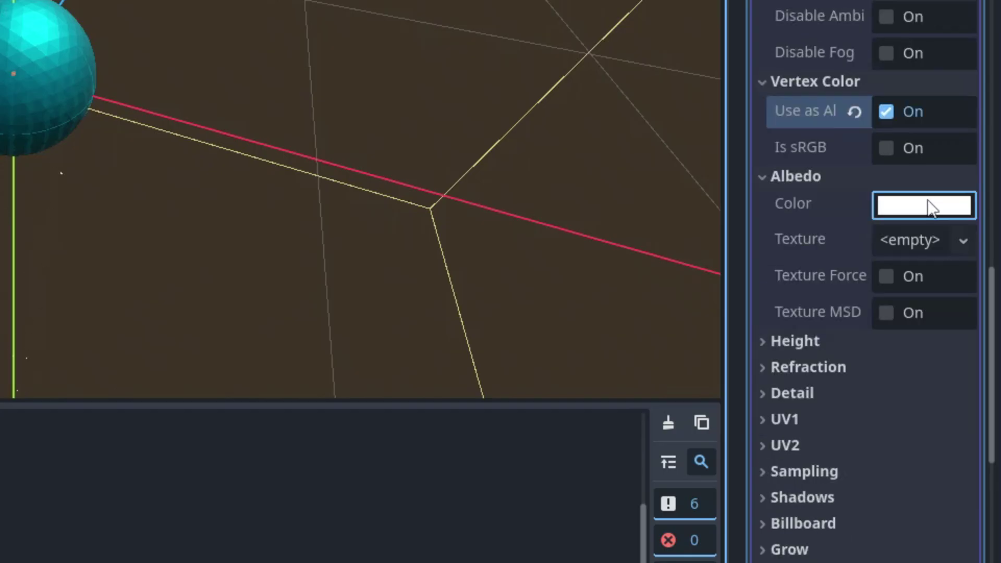
pyautogui.click(931, 208)
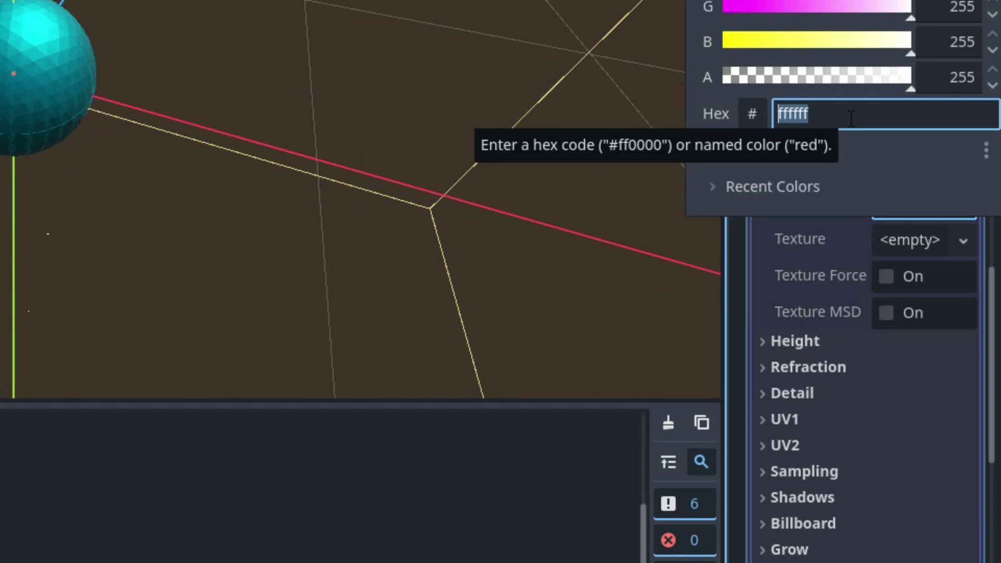
pyautogui.write('00')
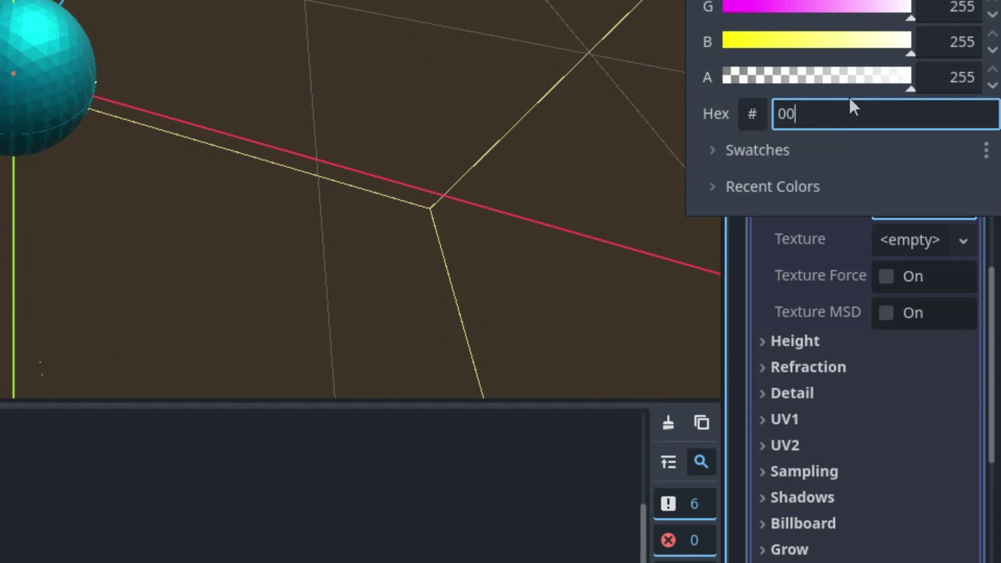
pyautogui.write('aeae')
pyautogui.press('Return')
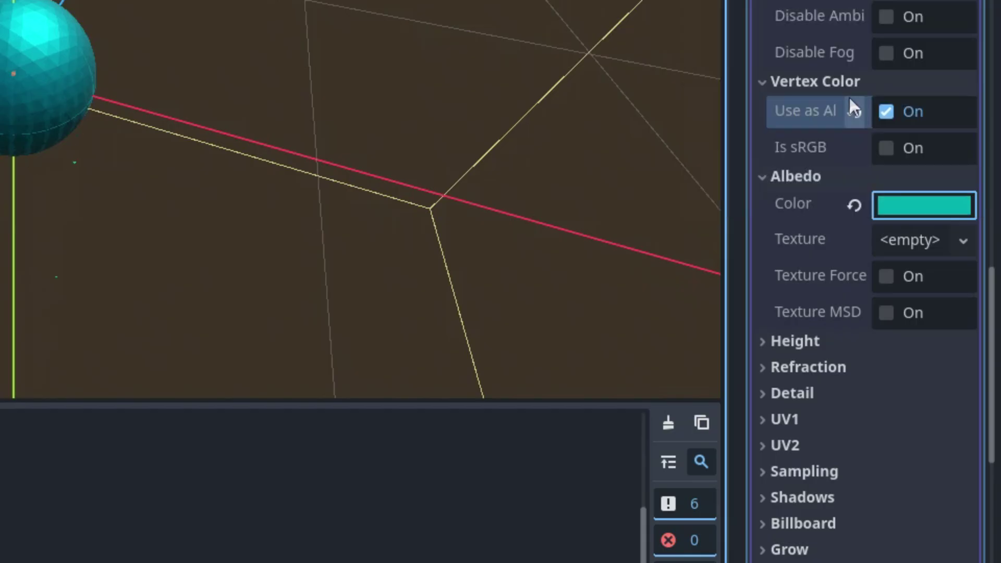
pyautogui.moveTo(73, 236)
pyautogui.mouseDown(button='middle')
pyautogui.moveTo(49, 223)
pyautogui.moveTo(83, 222)
pyautogui.mouseUp(button='middle')
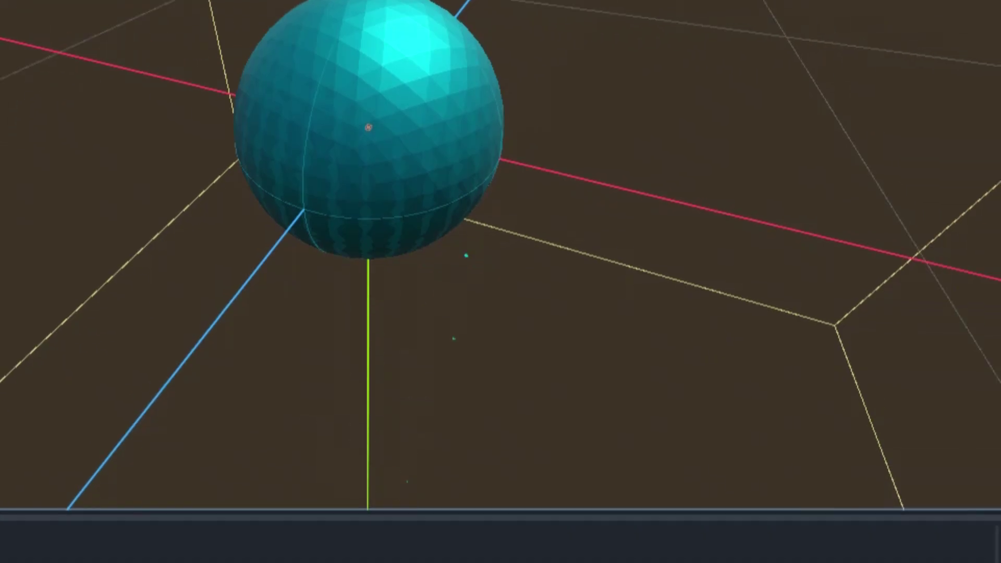
# Set the material's Billboard mode to Particle Billboard with Keep Scale enabled
pyautogui.click(746, 313)
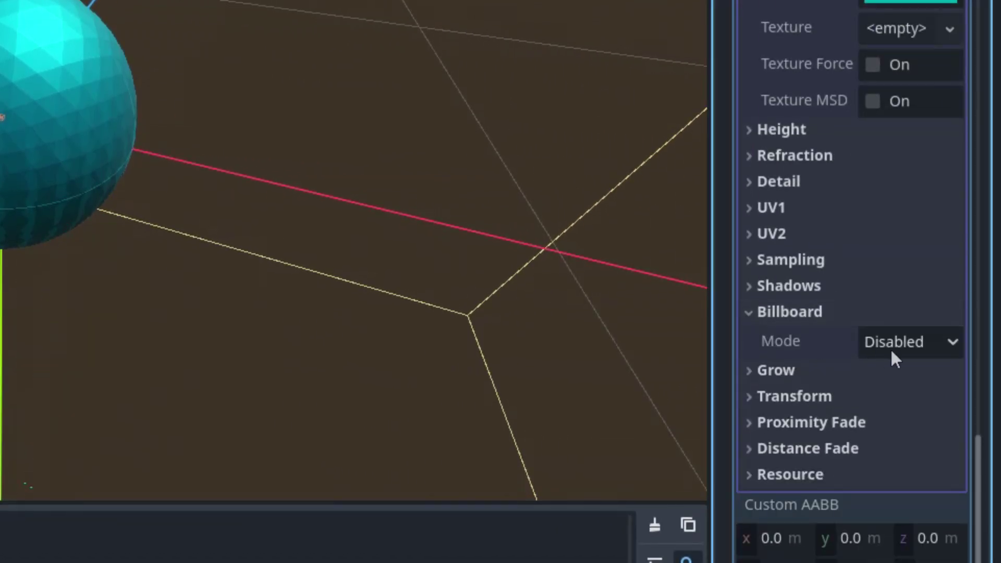
pyautogui.click(938, 348)
pyautogui.click(938, 462)
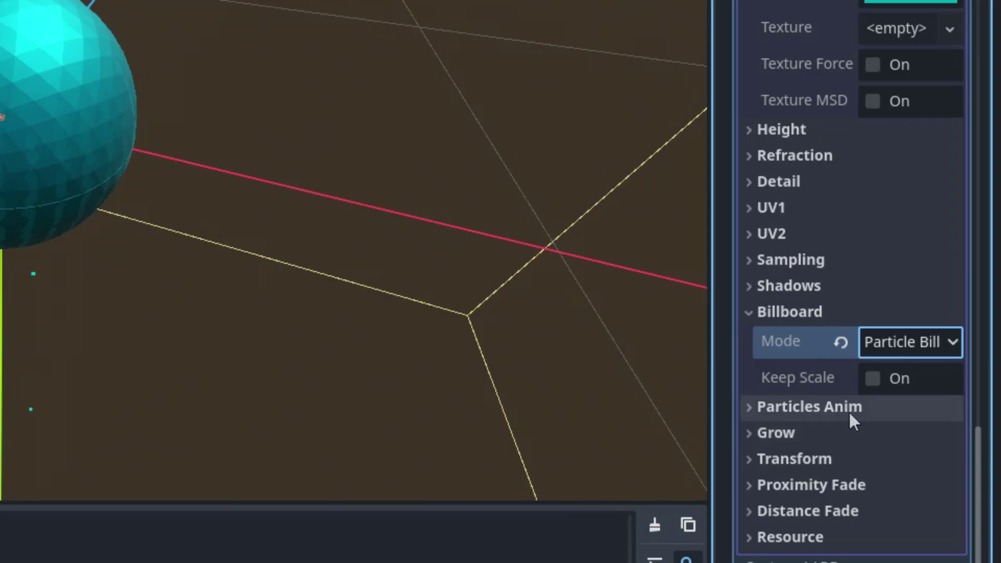
pyautogui.click(873, 379)
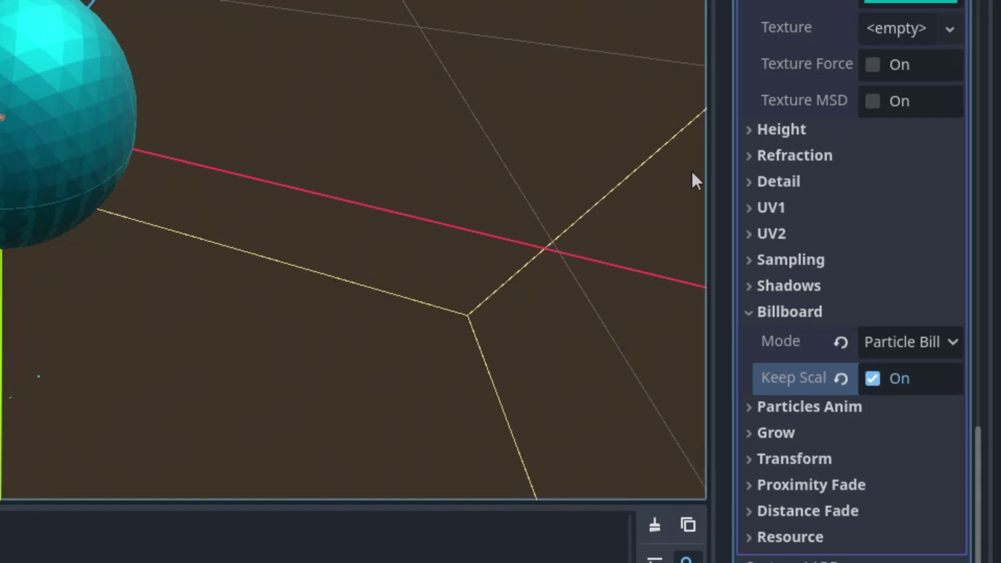
pyautogui.scroll(20, 812, 217)
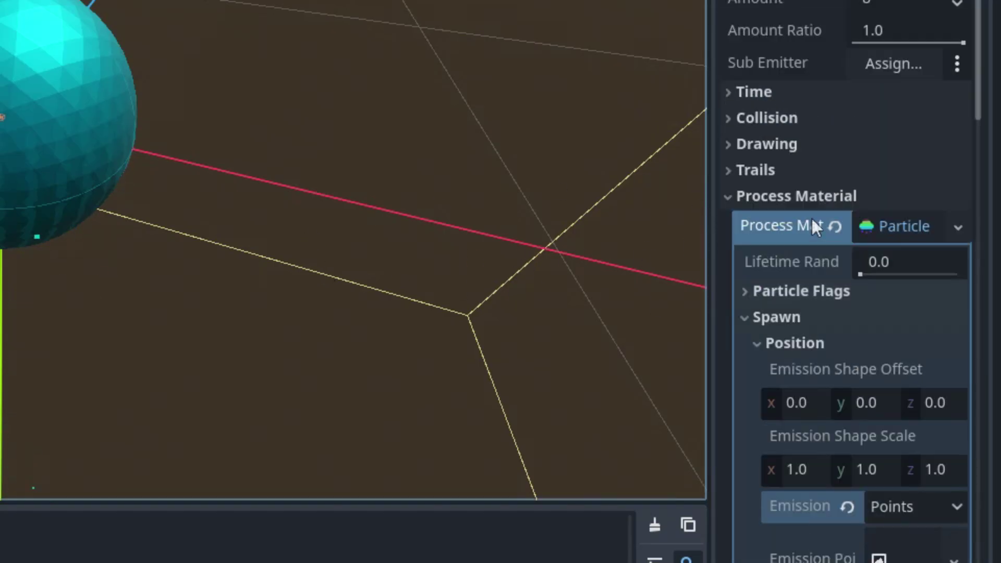
# Set the Trail GPUParticles3D Amount to 1000
pyautogui.click(886, 1)
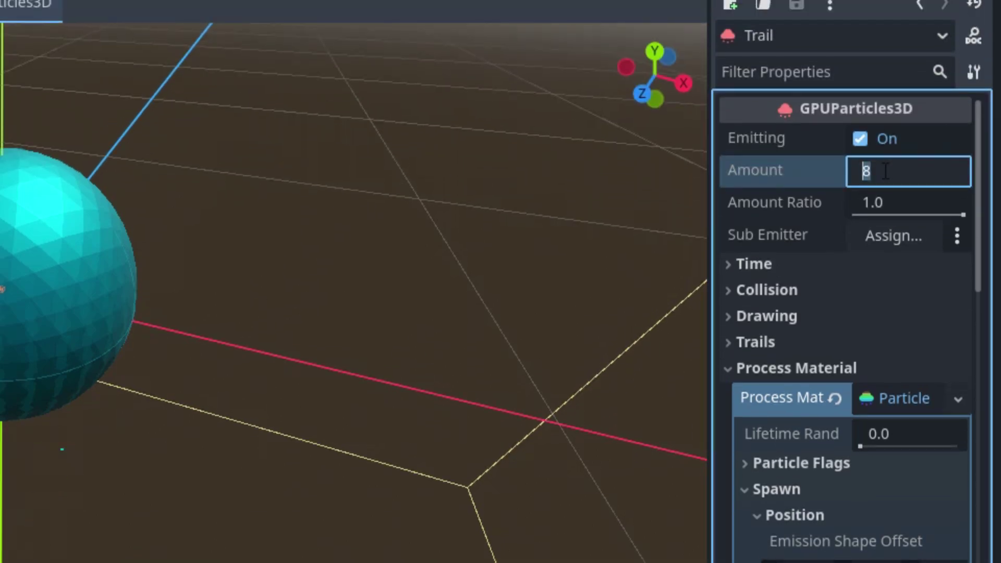
pyautogui.write('1000')
pyautogui.press('Return')
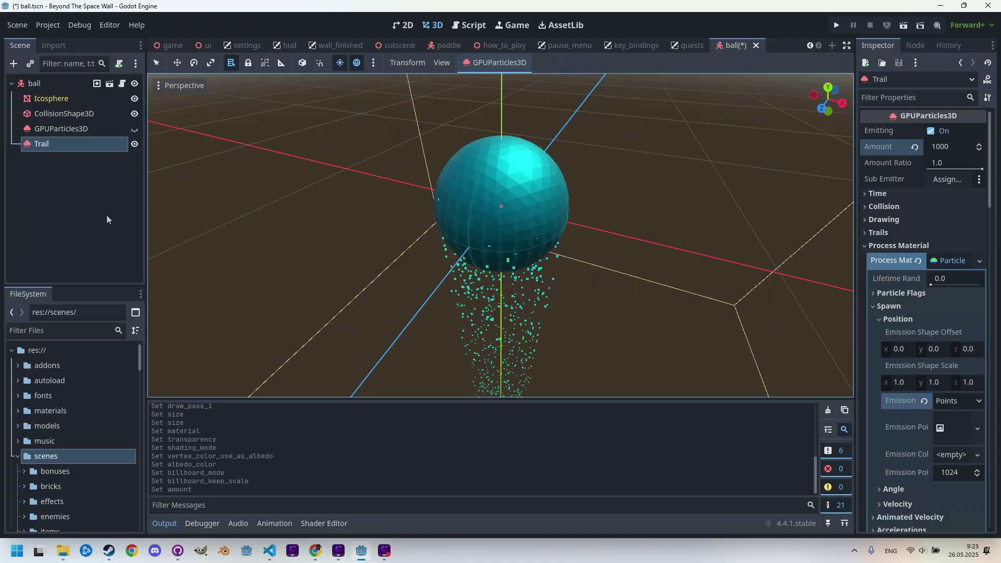
# Briefly hide and re-show the Icosphere, then set the Trail's Gravity Y to 0
pyautogui.click(135, 99)
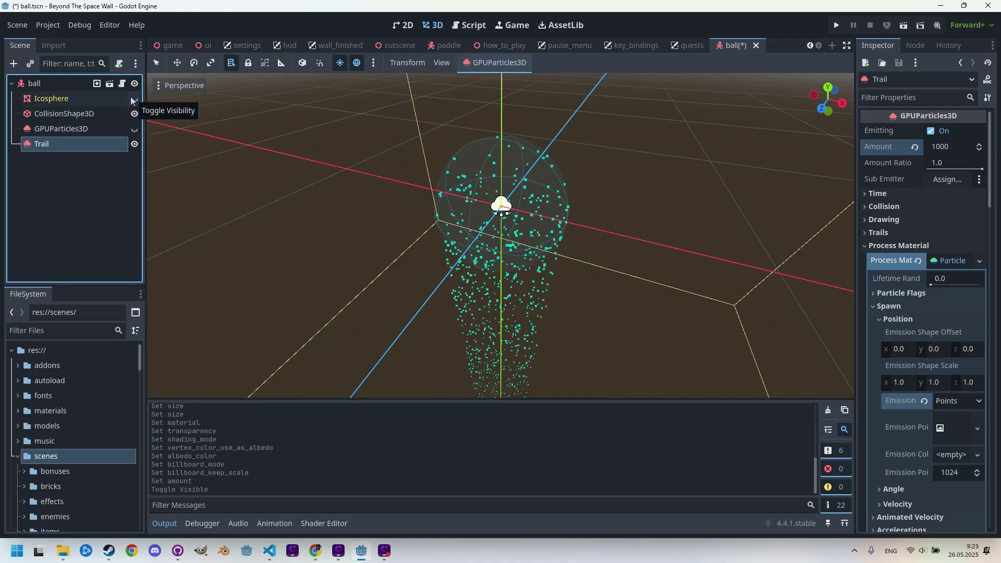
pyautogui.click(133, 100)
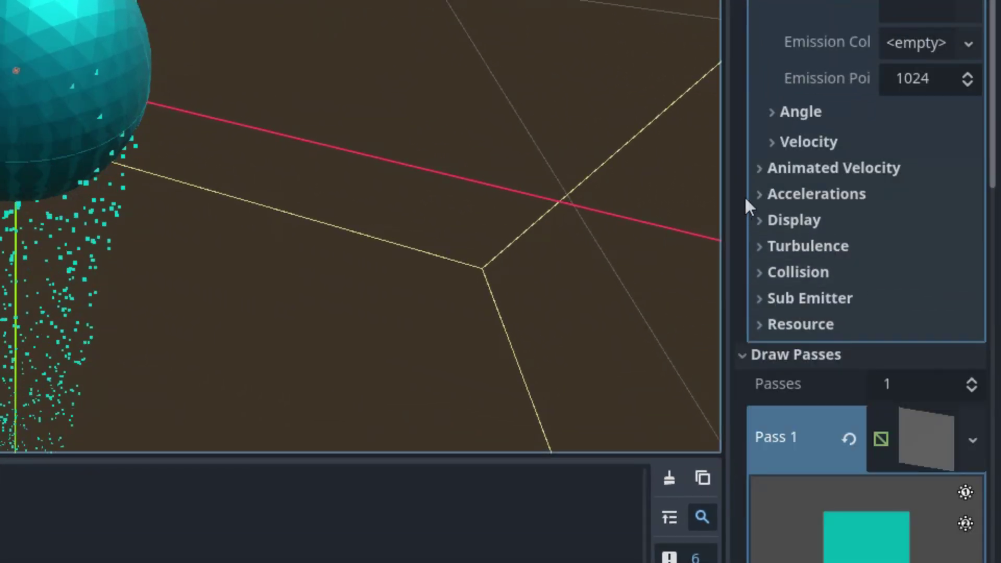
pyautogui.click(759, 194)
pyautogui.click(774, 219)
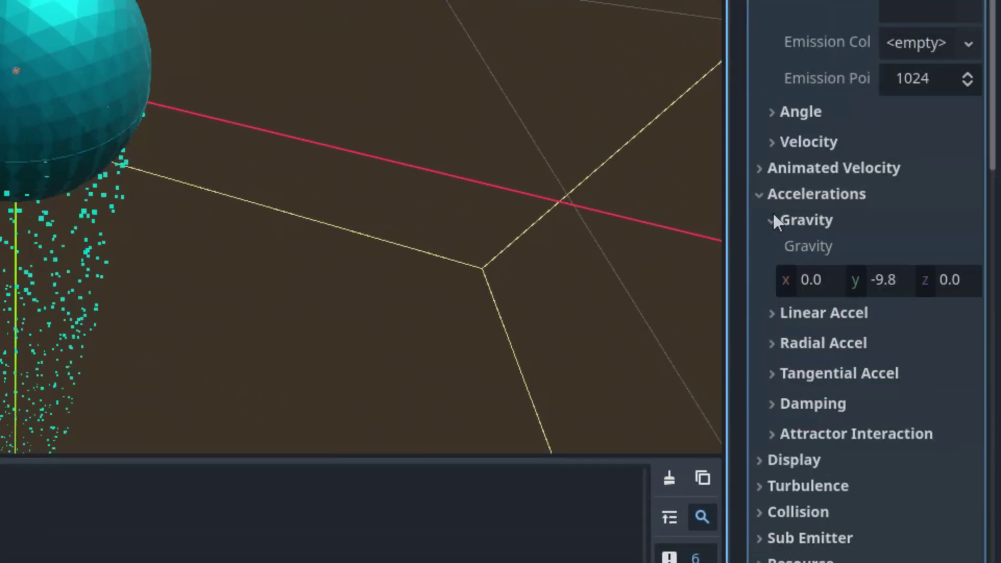
pyautogui.click(885, 285)
pyautogui.write('0')
pyautogui.press('Return')
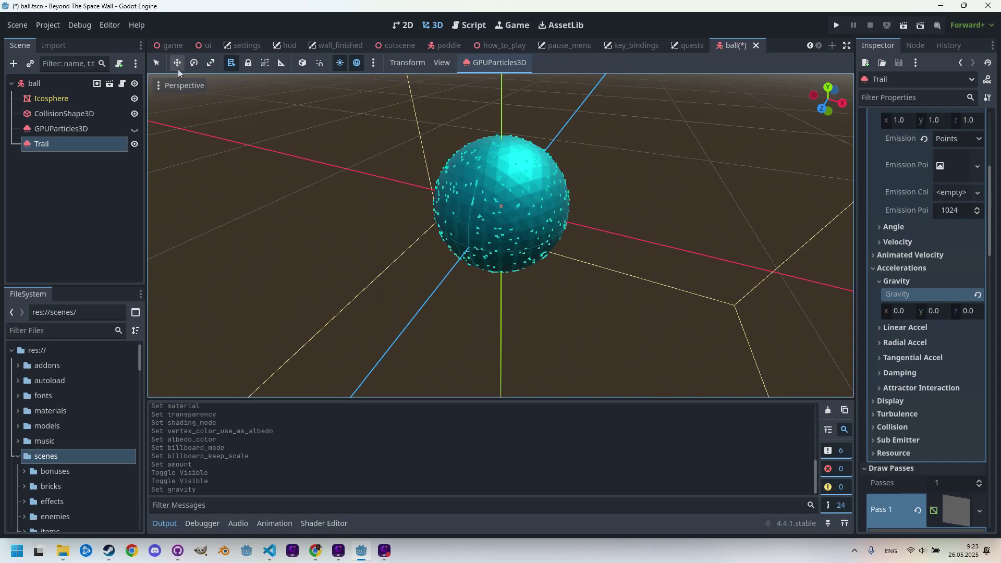
pyautogui.click(156, 63)
pyautogui.scroll(-3, 576, 235)
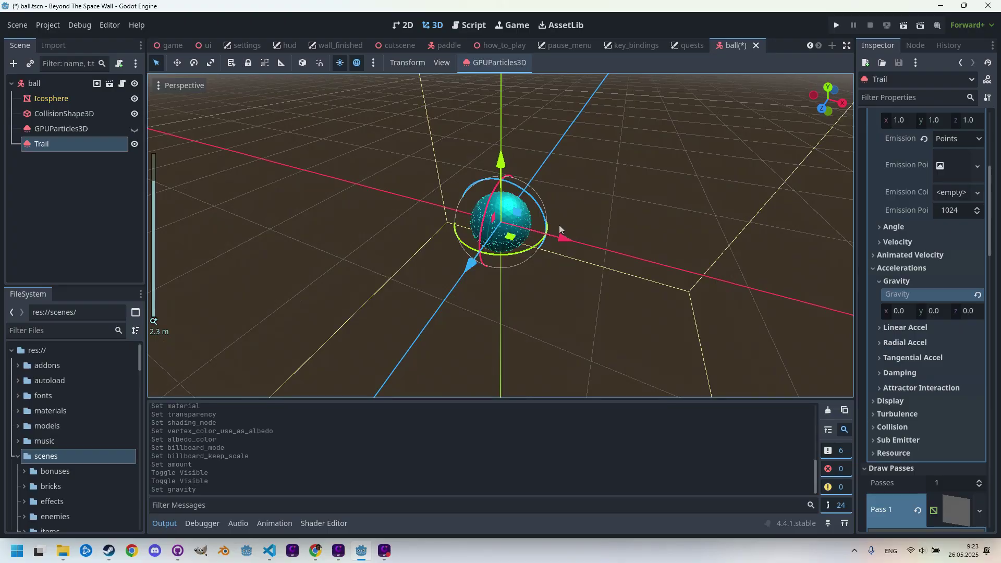
pyautogui.click(46, 83)
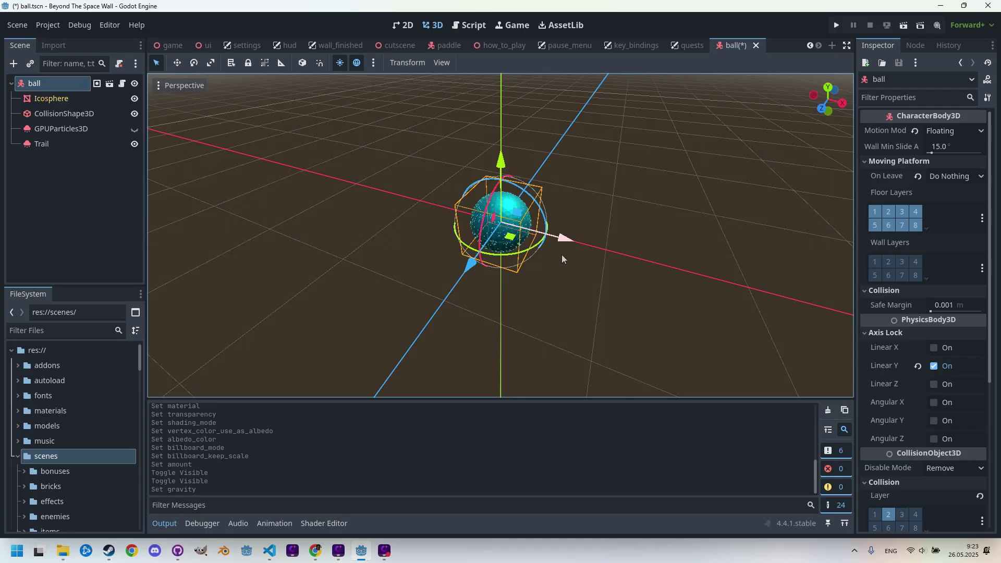
pyautogui.moveTo(565, 240); pyautogui.dragTo(754, 348)
pyautogui.hotkey('ctrl', 'z')
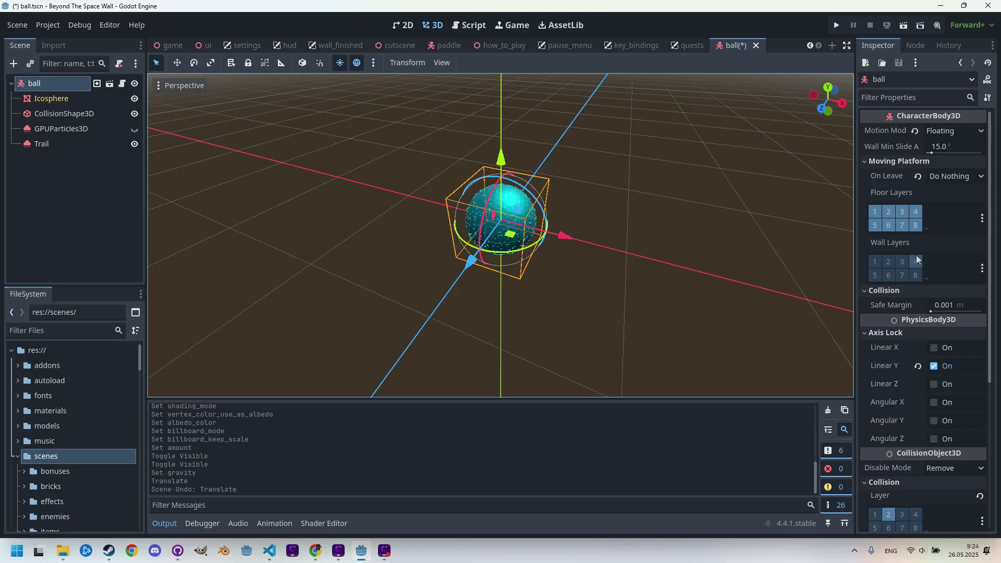
pyautogui.click(937, 295)
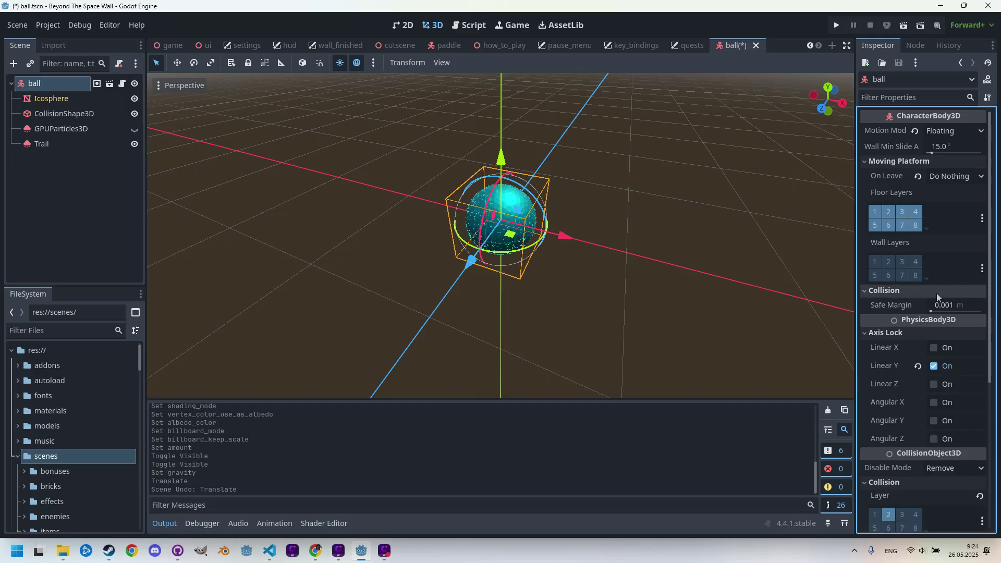
pyautogui.scroll(-5, 944, 271)
pyautogui.scroll(5, 952, 246)
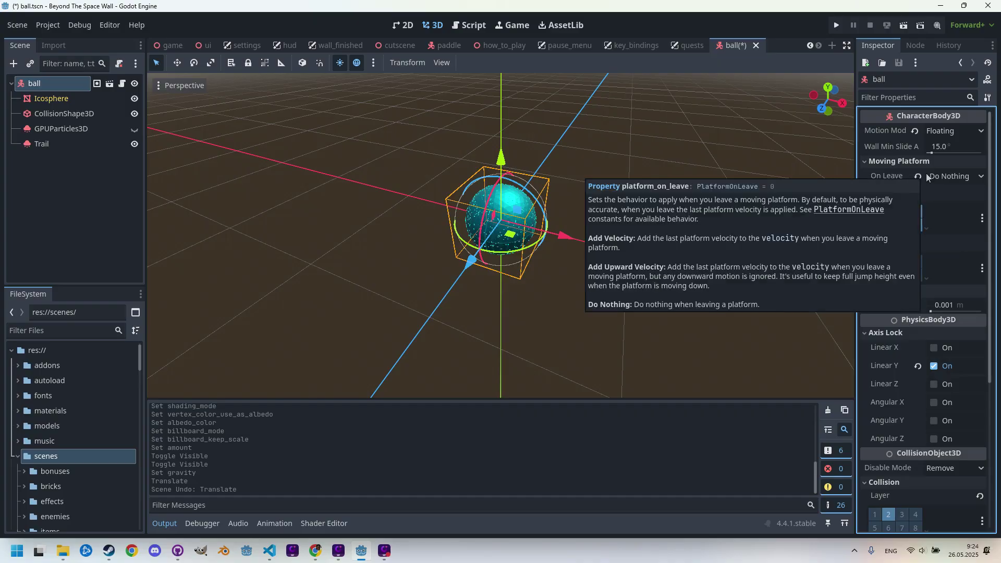
# Select the Trail node and set its particle Lifetime to 0.8 seconds
pyautogui.click(53, 141)
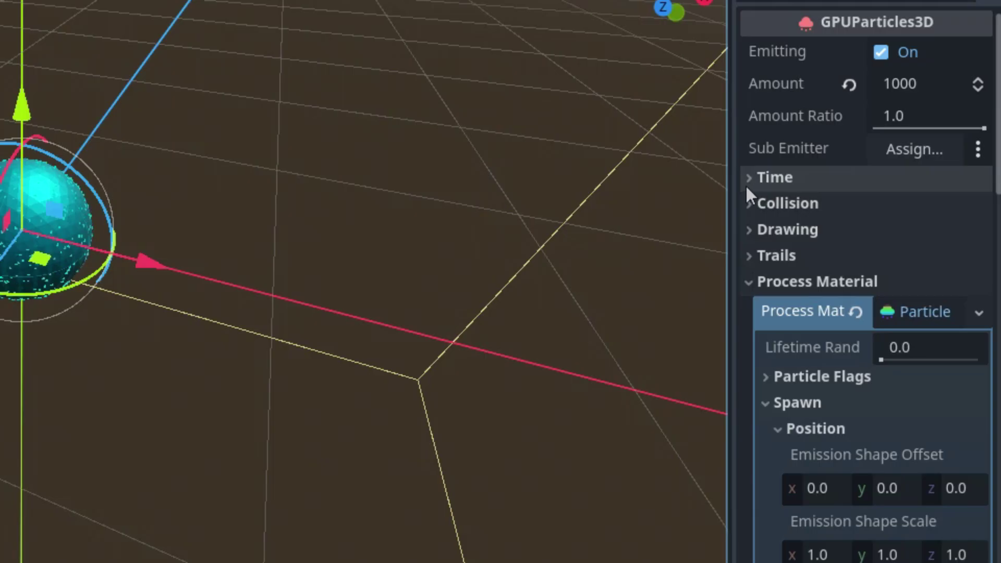
pyautogui.click(746, 184)
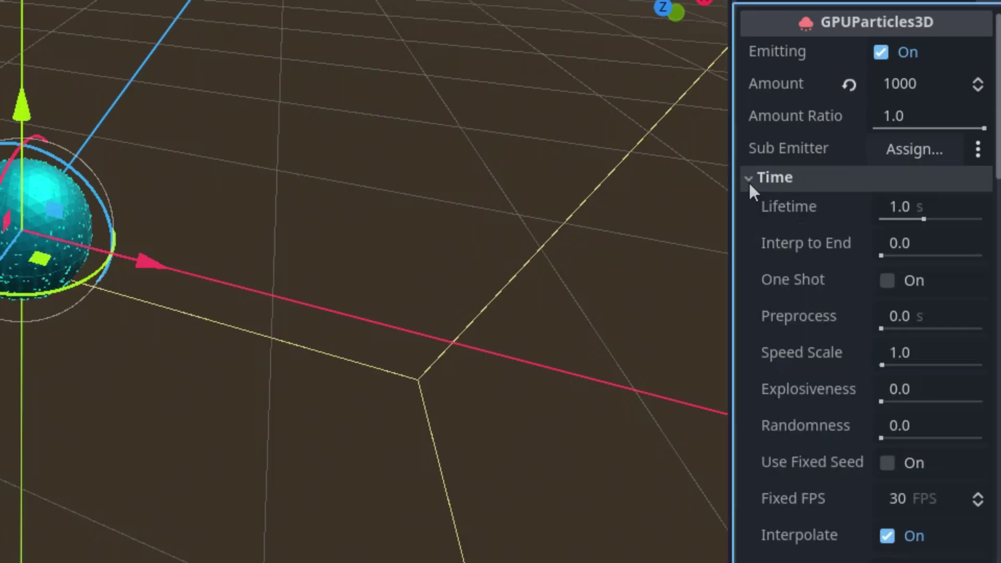
pyautogui.click(918, 207)
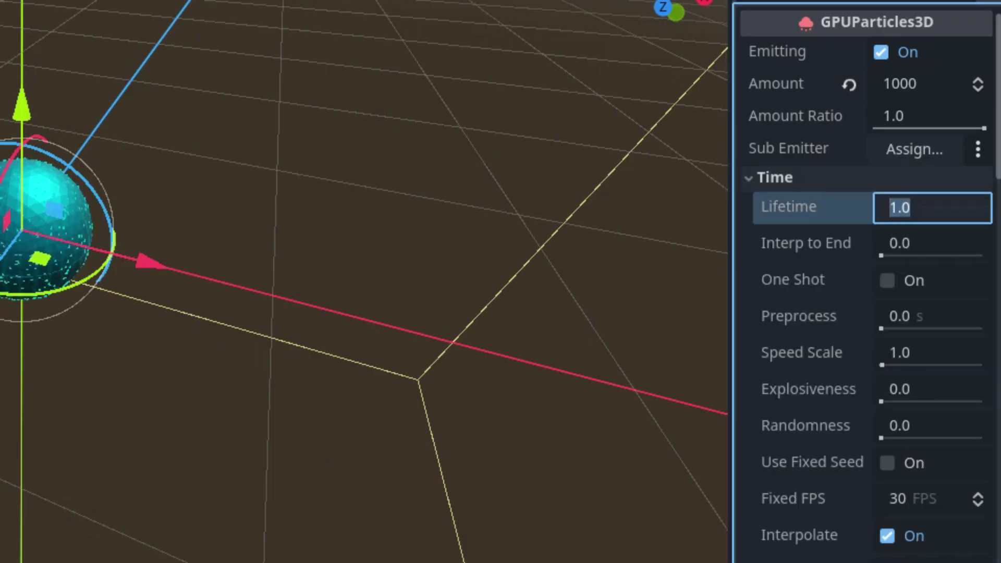
pyautogui.write('0.8')
pyautogui.press('Return')
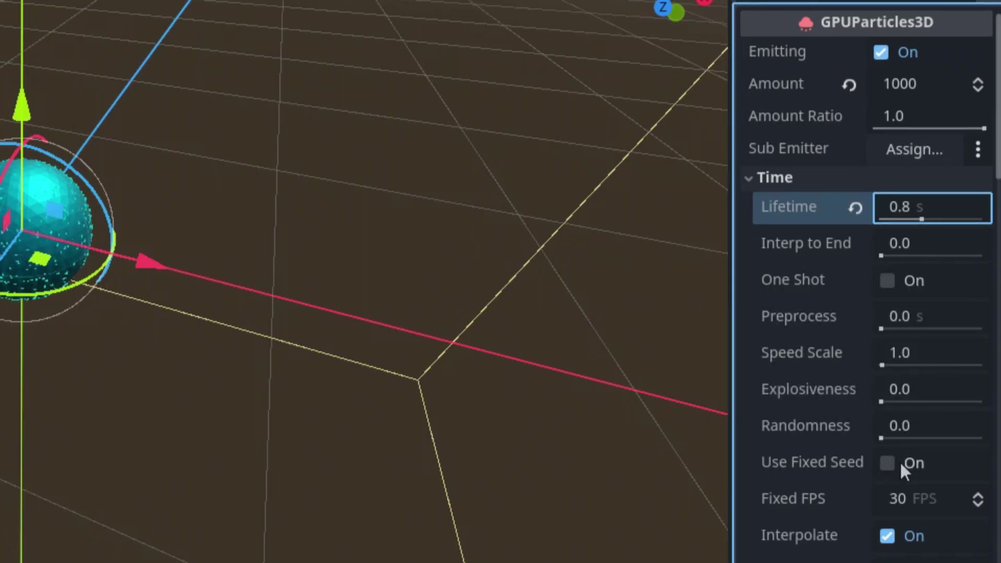
# Under the material's Velocity settings, set Direction x to 0
pyautogui.scroll(-5, 903, 462)
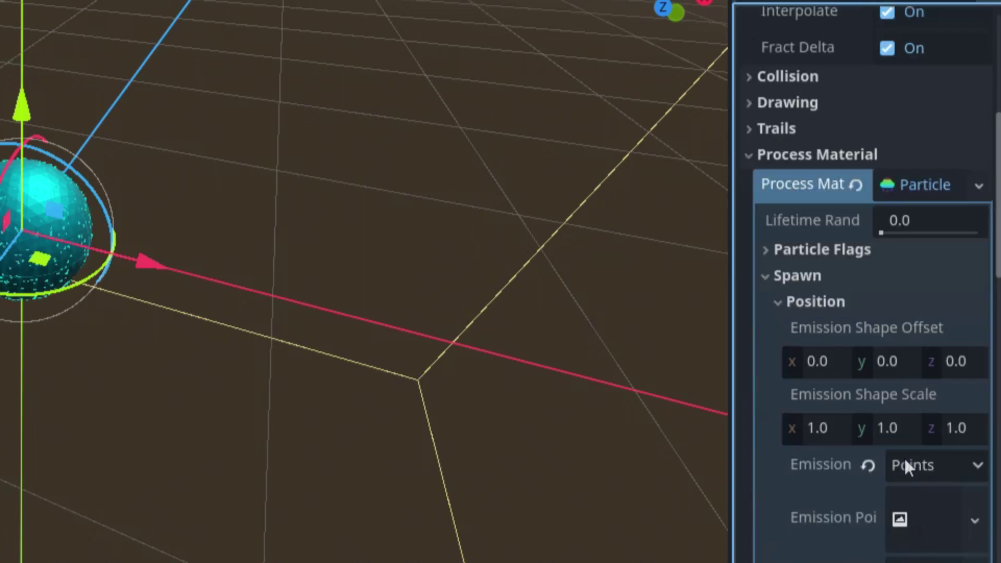
pyautogui.scroll(-10, 906, 428)
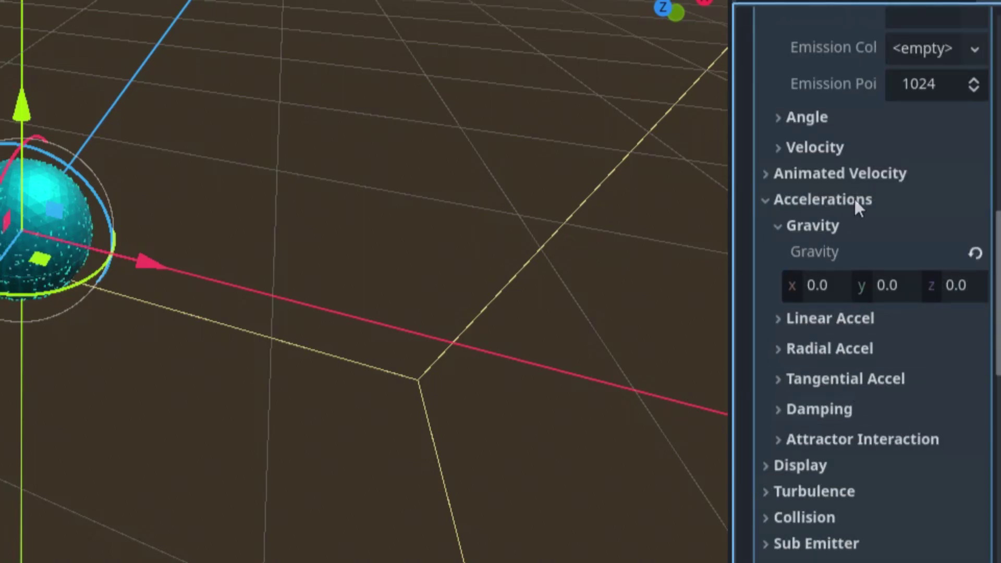
pyautogui.scroll(5, 848, 199)
pyautogui.scroll(3, 803, 354)
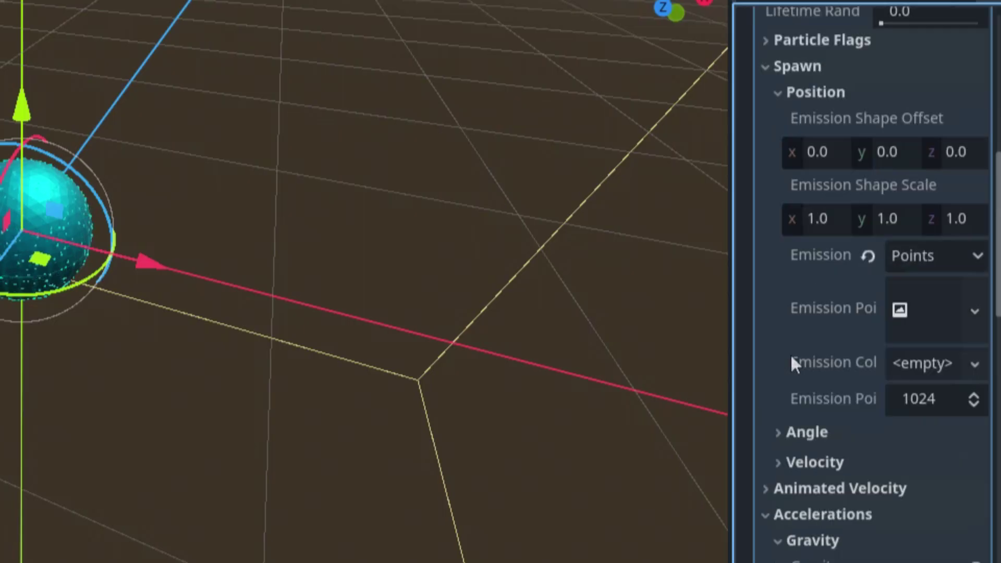
pyautogui.click(777, 462)
pyautogui.scroll(-4, 890, 468)
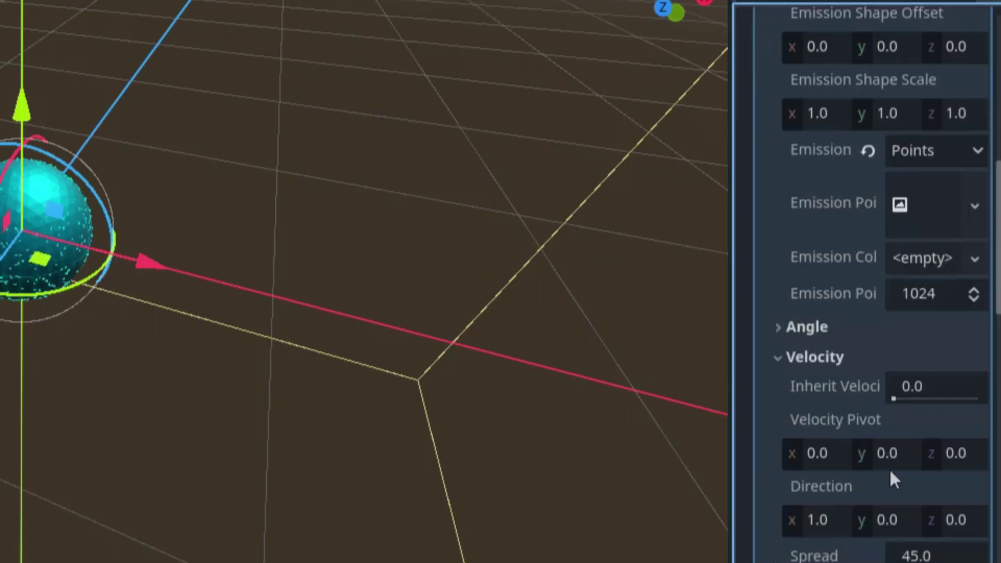
pyautogui.click(825, 417)
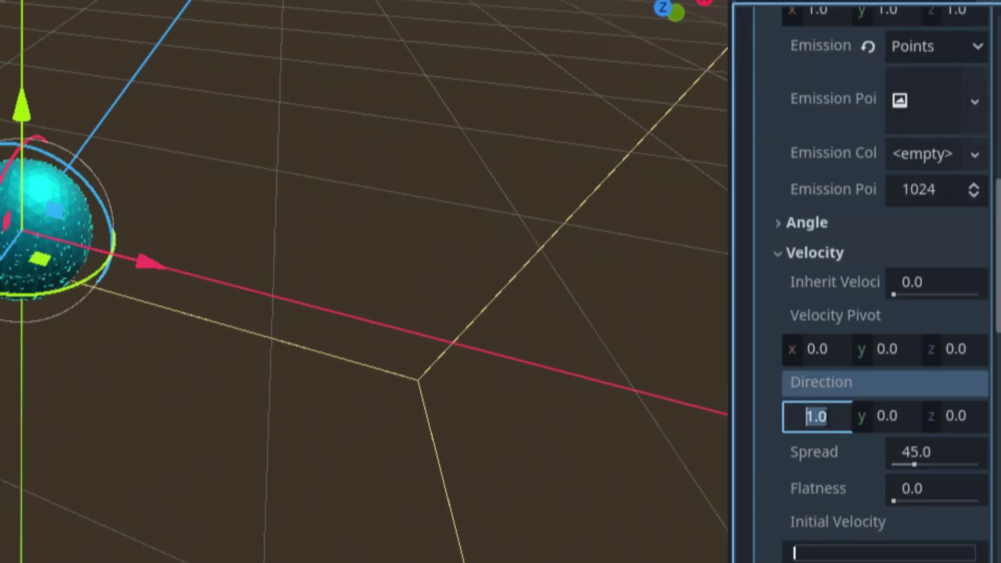
pyautogui.write('0')
pyautogui.press('Return')
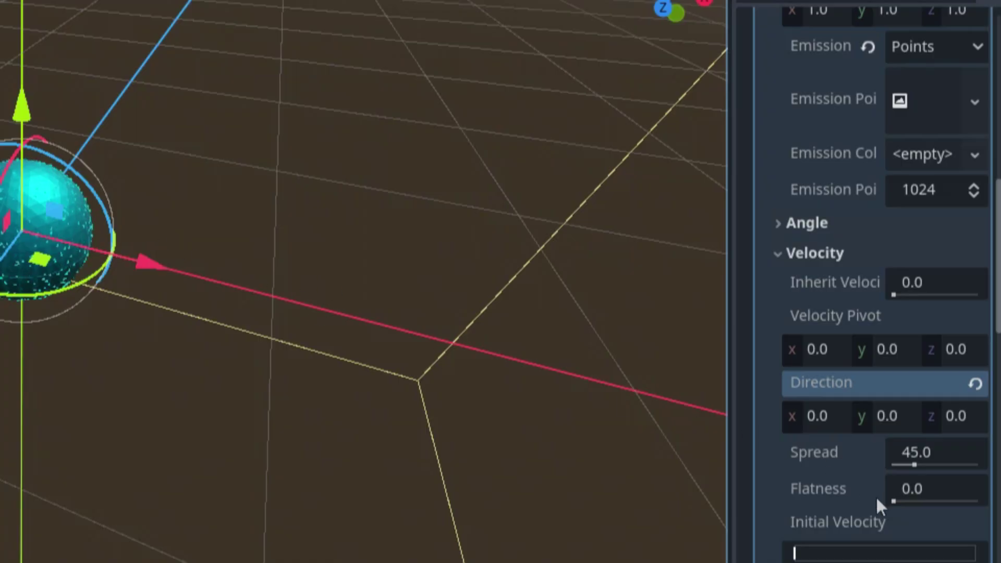
# Under Display > Scale, set the Trail particles' minimum scale to 0.1
pyautogui.scroll(-8, 877, 496)
pyautogui.click(782, 482)
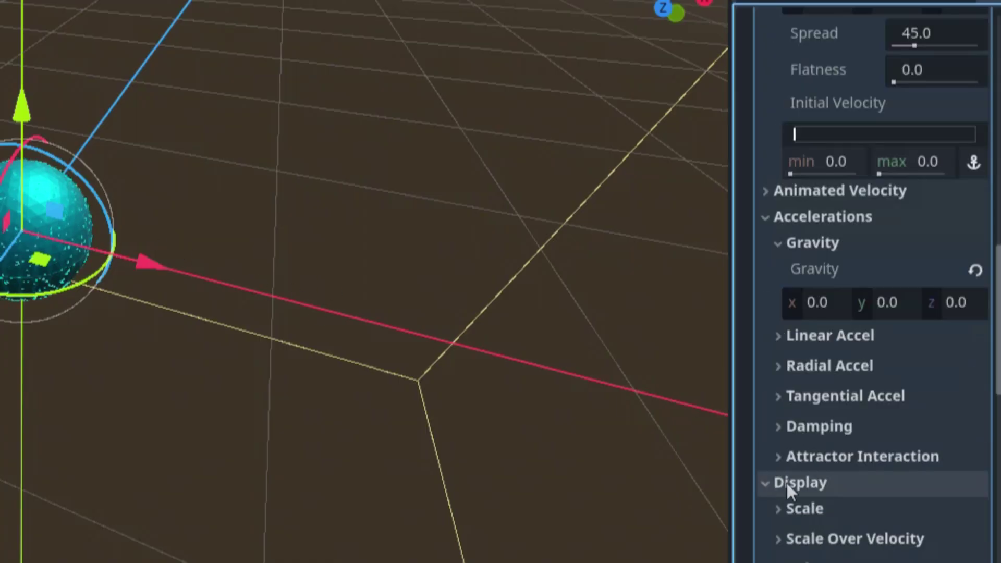
pyautogui.scroll(-4, 780, 417)
pyautogui.click(779, 305)
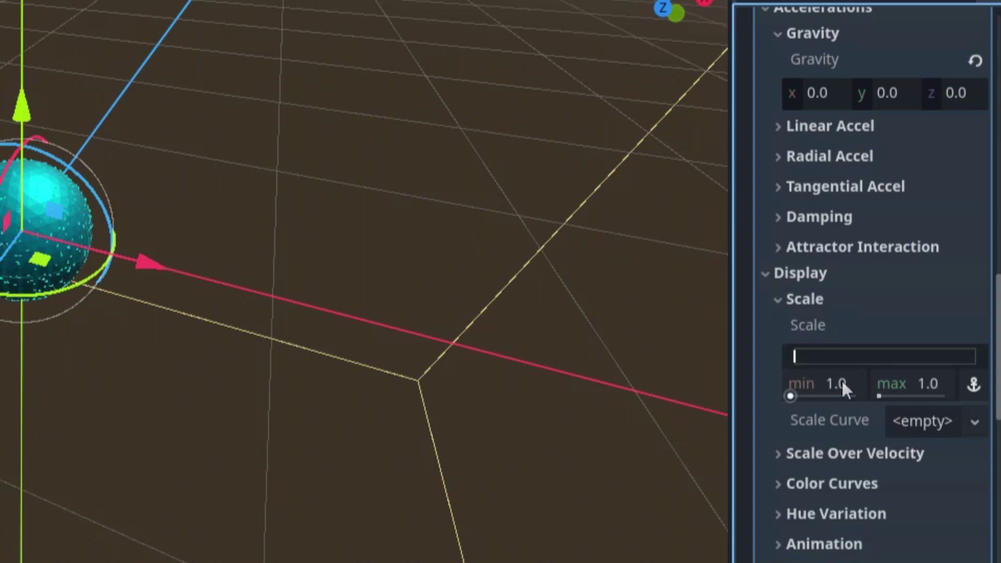
pyautogui.click(840, 395)
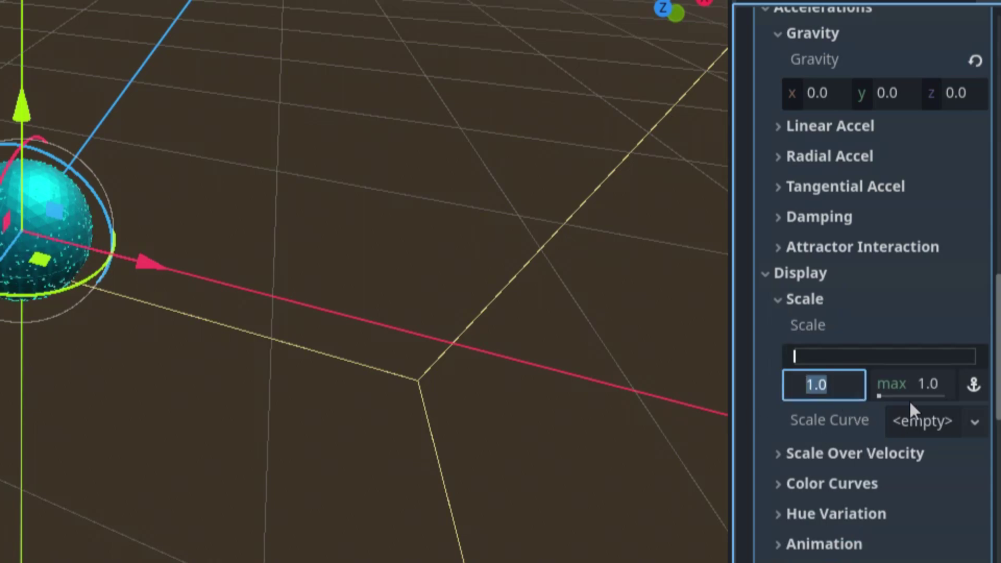
pyautogui.write('0.1')
pyautogui.press('Return')
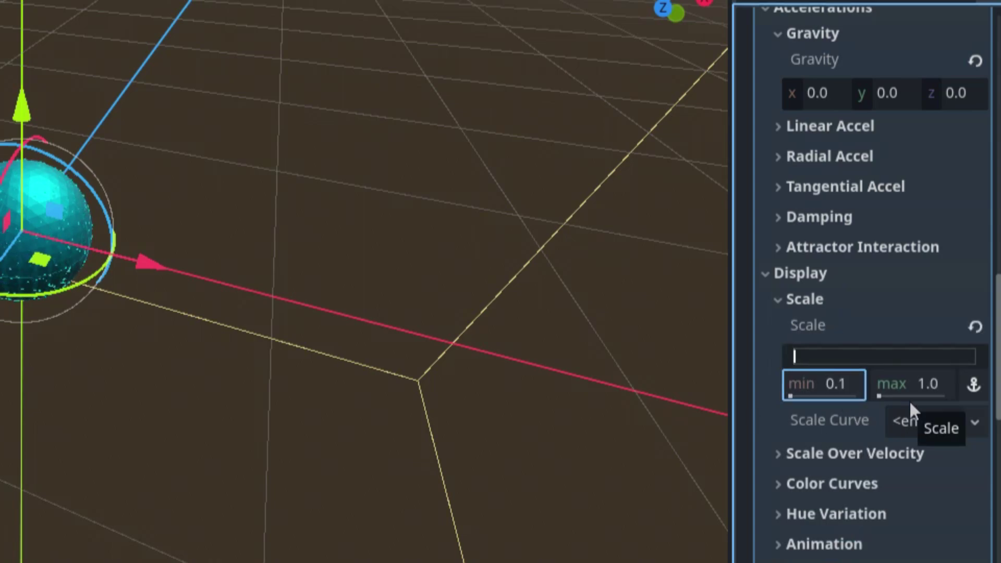
# Add a New CurveTexture to the Alpha Curve under Color Curves
pyautogui.scroll(2, 111, 207)
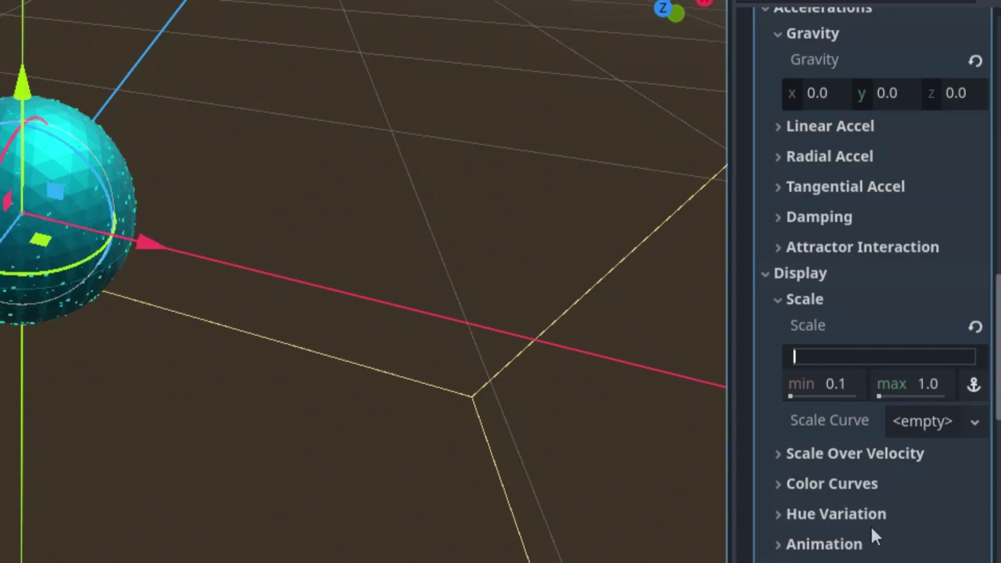
pyautogui.click(778, 484)
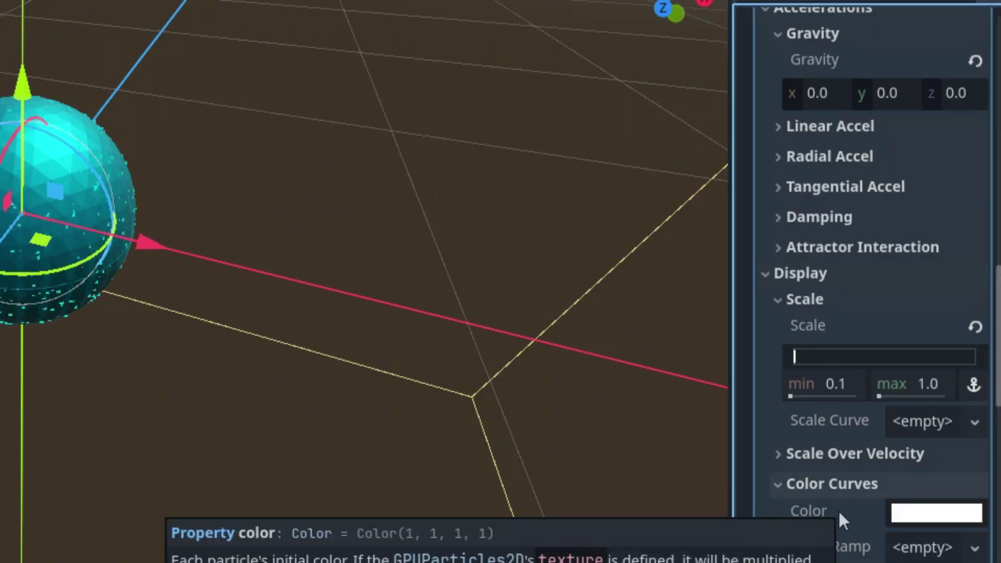
pyautogui.scroll(-2, 840, 516)
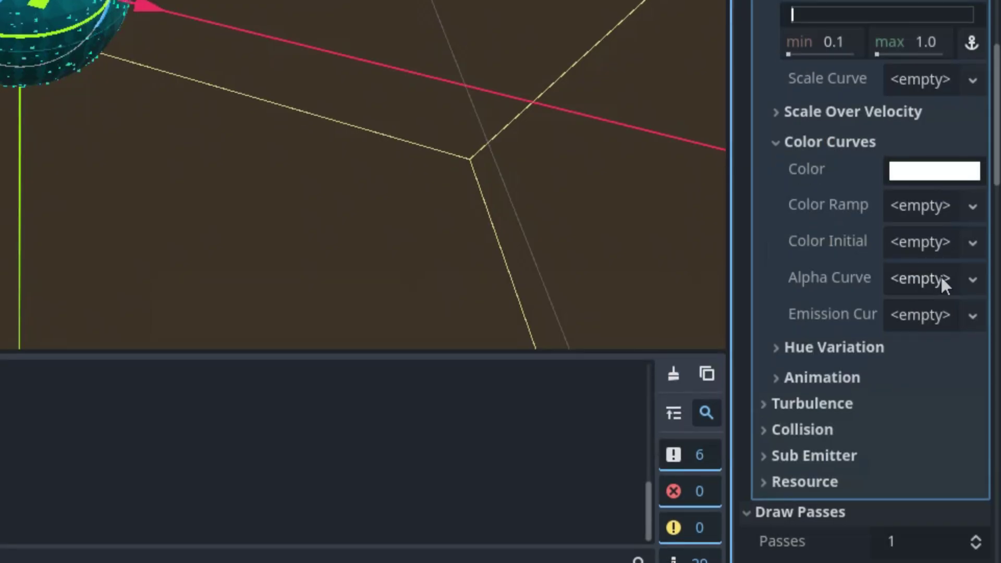
pyautogui.click(941, 278)
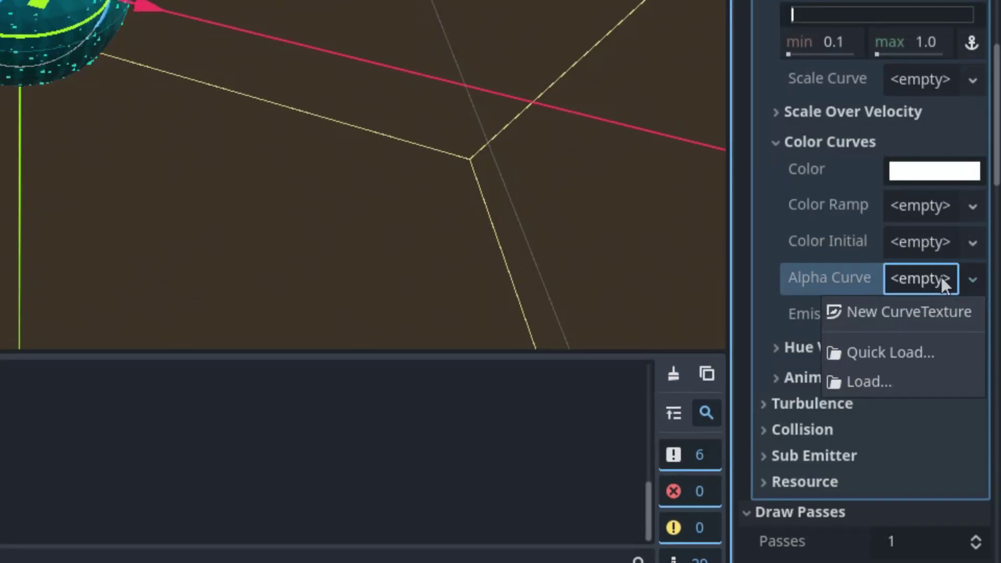
pyautogui.click(912, 310)
pyautogui.click(930, 277)
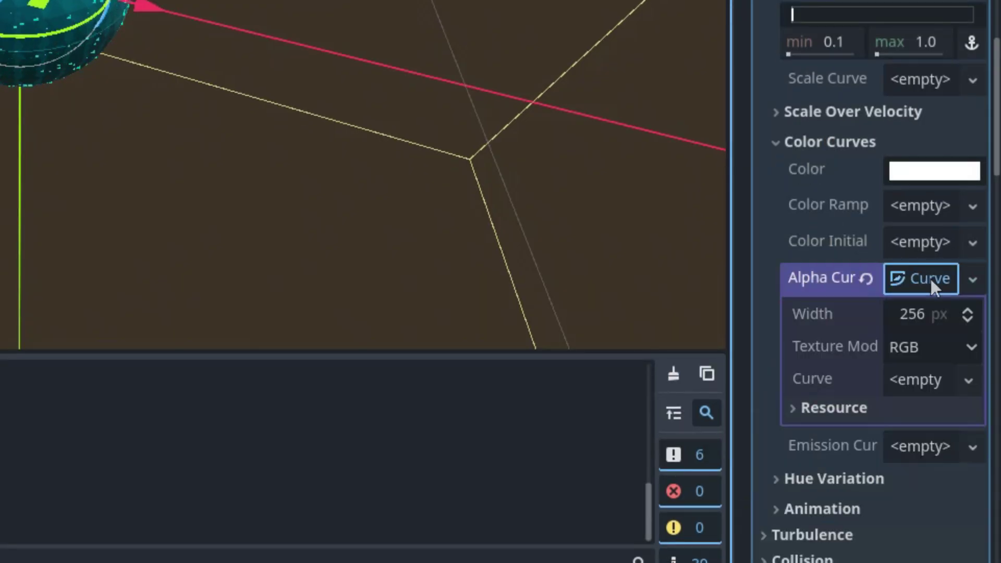
# Give the alpha texture a New Curve drawn from 1 down to 0
pyautogui.scroll(-4, 932, 282)
pyautogui.click(925, 172)
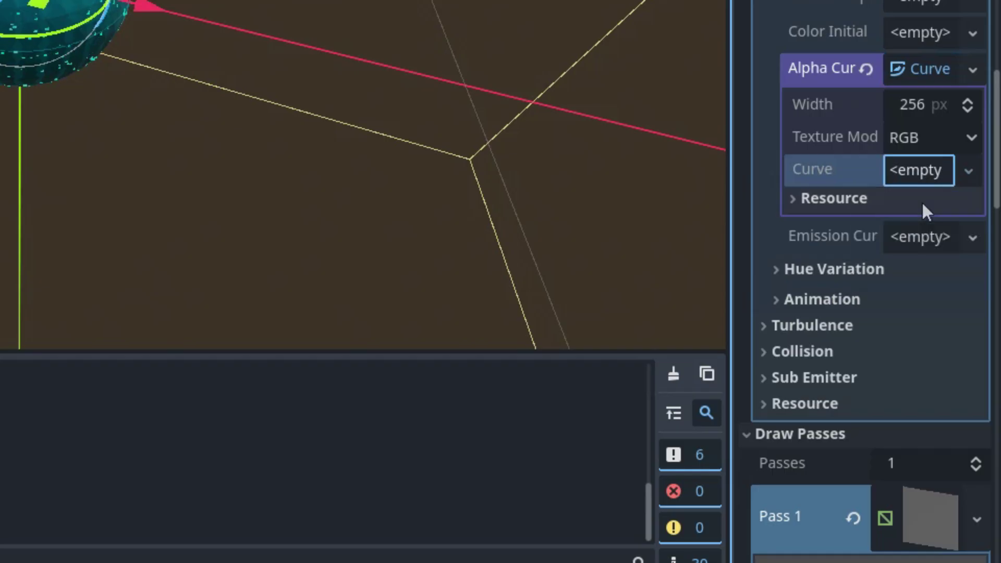
pyautogui.click(922, 202)
pyautogui.click(926, 191)
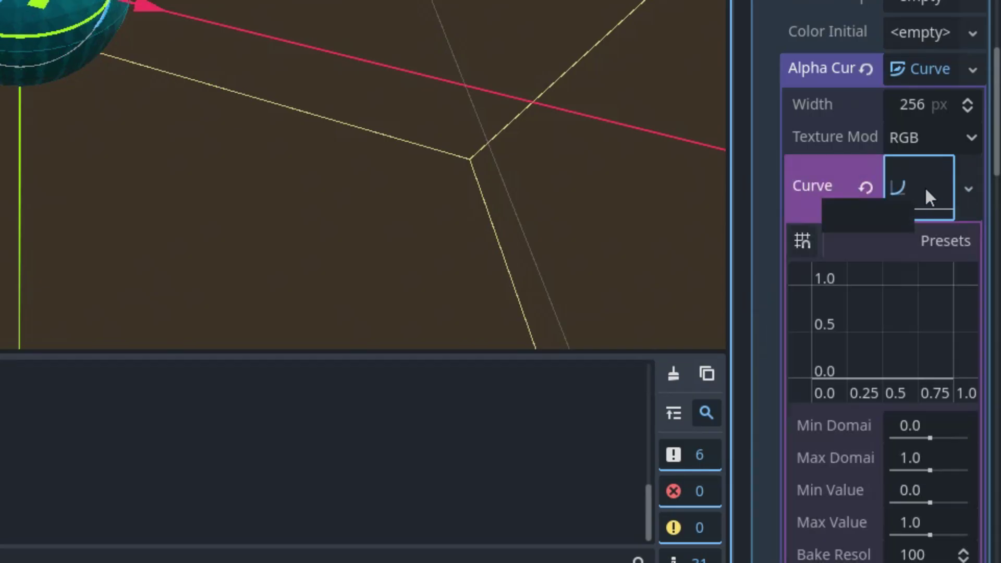
pyautogui.moveTo(813, 379); pyautogui.dragTo(806, 277)
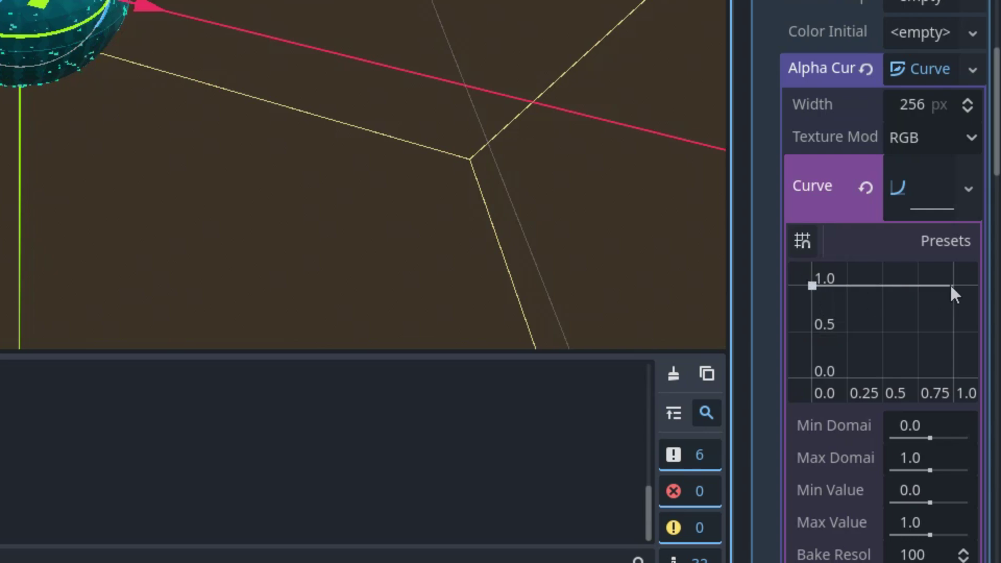
pyautogui.moveTo(950, 286); pyautogui.dragTo(966, 395)
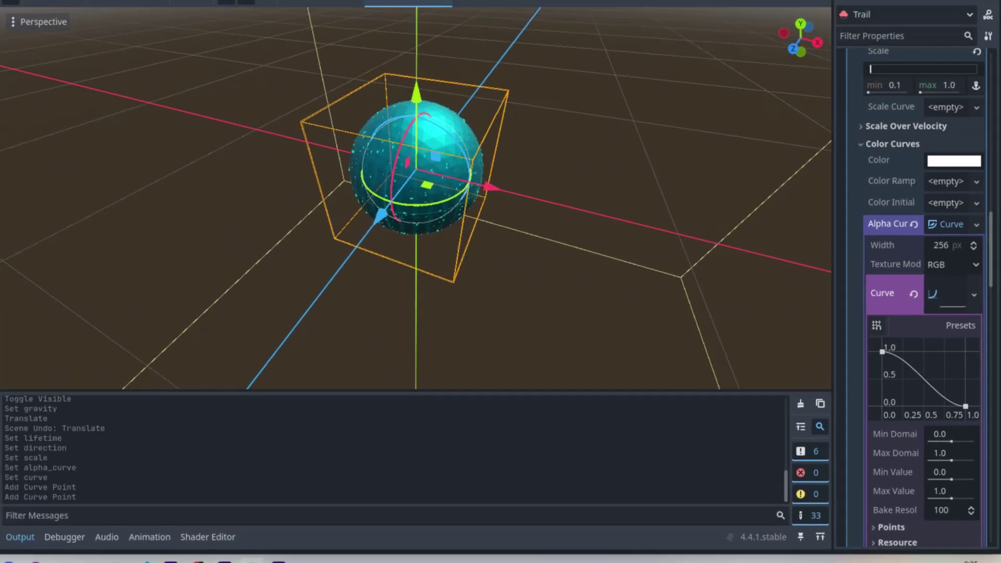
pyautogui.click(52, 41)
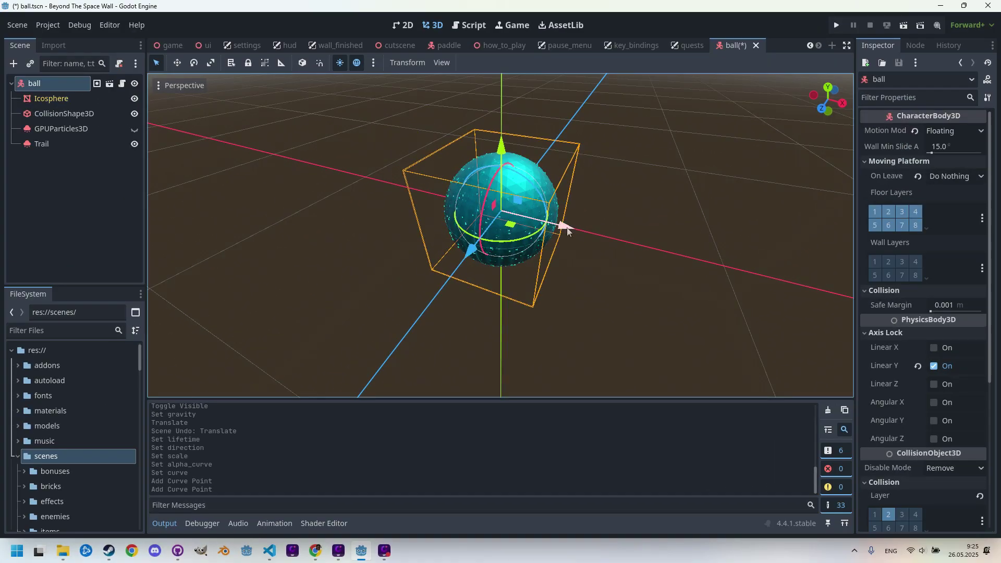
pyautogui.moveTo(561, 236); pyautogui.dragTo(672, 321)
pyautogui.hotkey('ctrl', 'z')
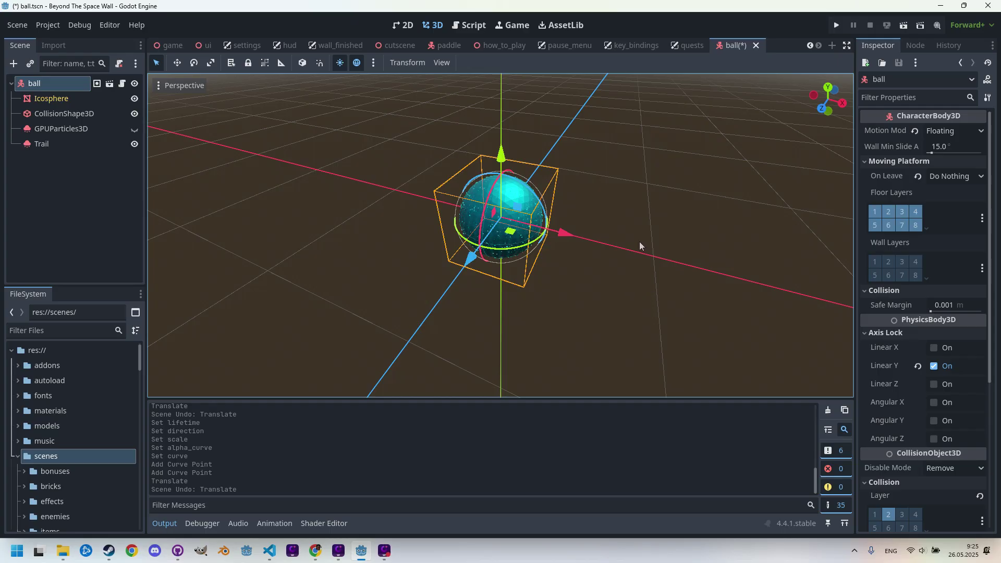
# Run the game, continue the saved game and start the X Marks The Spot wall
pyautogui.click(838, 24)
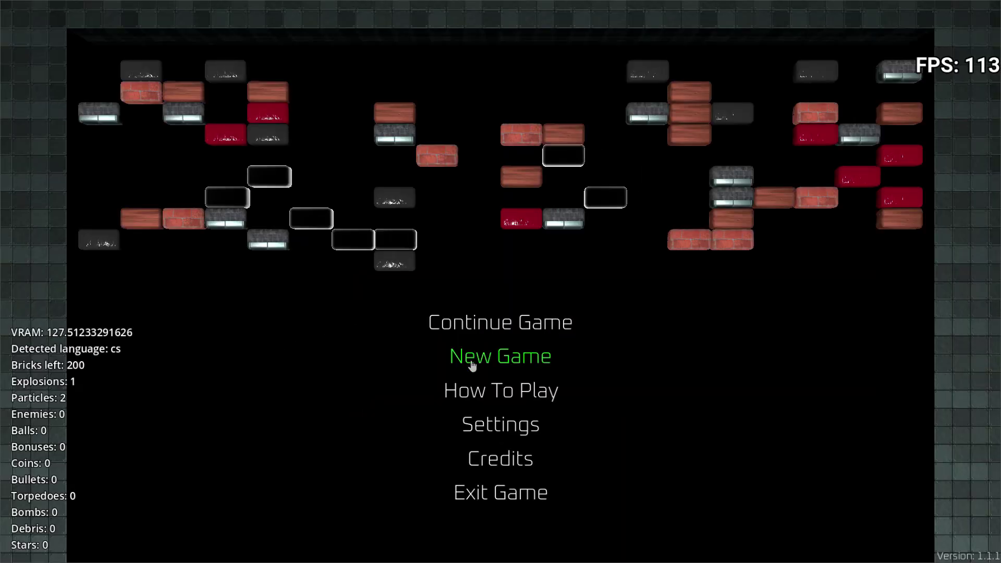
pyautogui.click(498, 323)
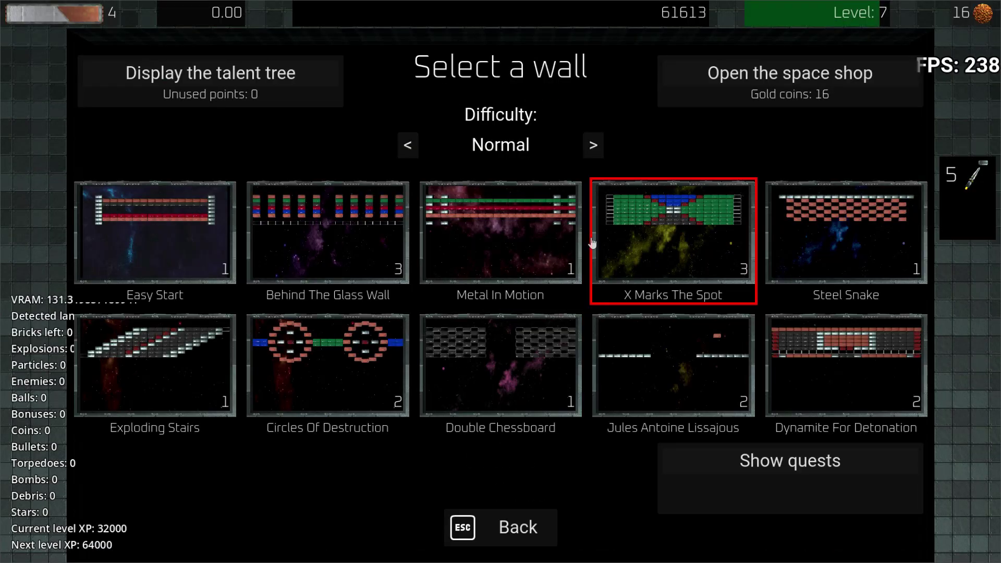
pyautogui.click(674, 235)
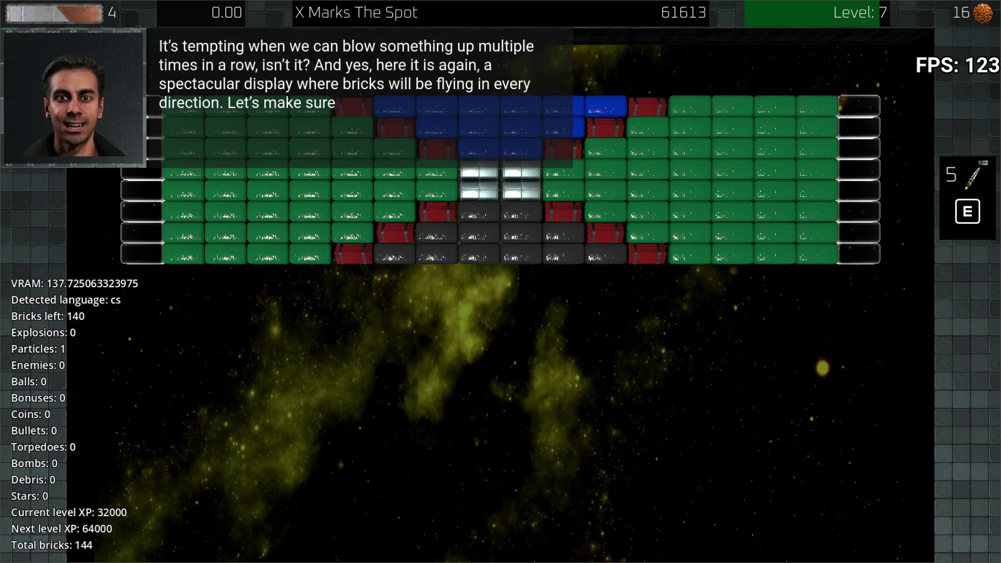
# Launch the ball and keep it in play with the paddle to watch the trail
pyautogui.press('Right')
pyautogui.press('space')
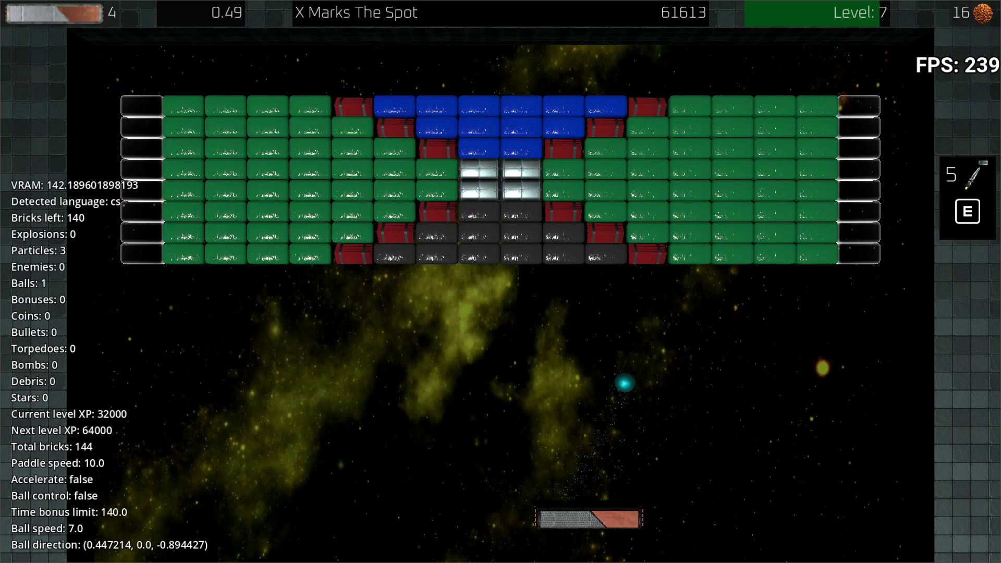
pyautogui.press('Left')
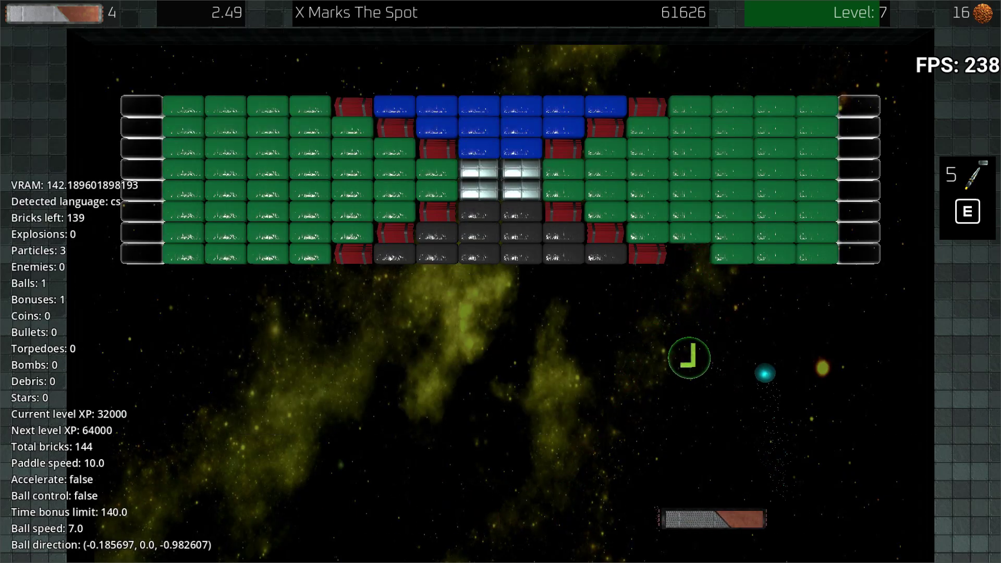
pyautogui.press('Right')
pyautogui.press('Left')
pyautogui.press('Left')
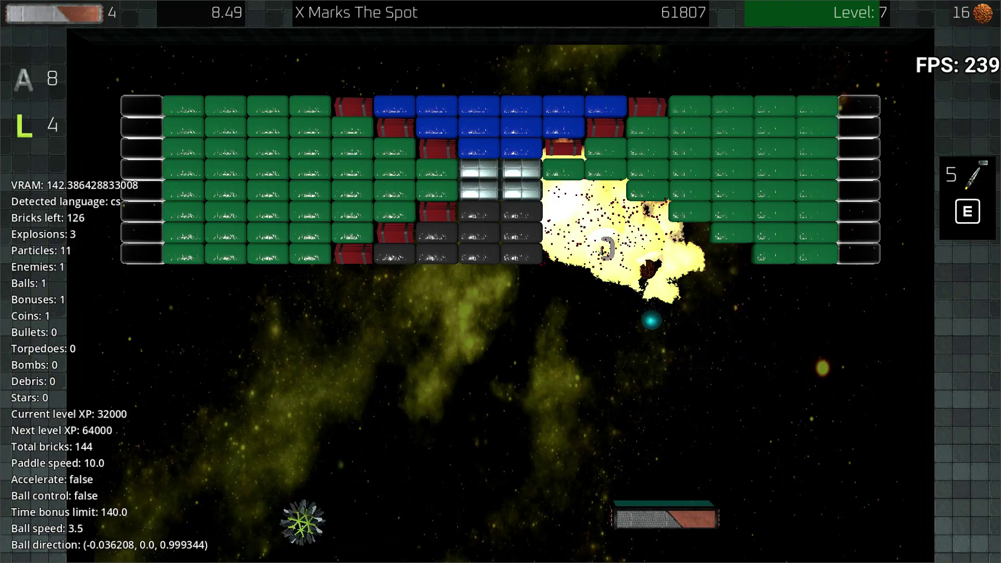
pyautogui.press('Left')
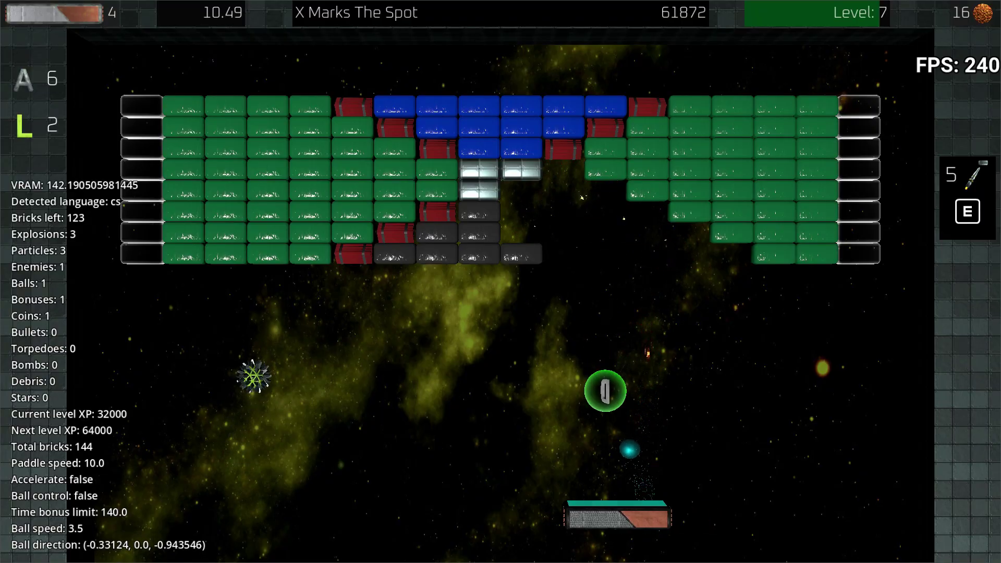
pyautogui.press('Right')
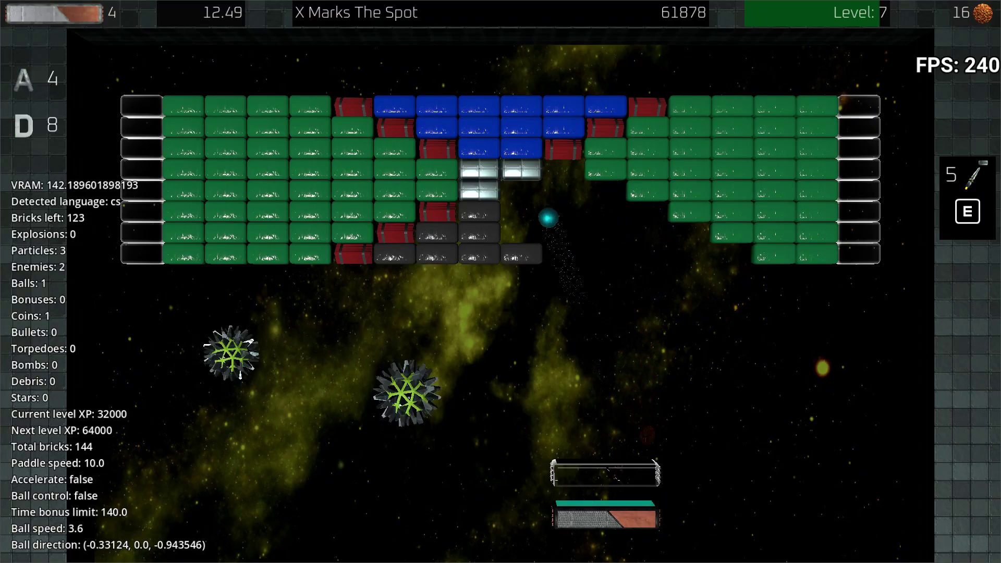
pyautogui.press('Left')
pyautogui.press('Right')
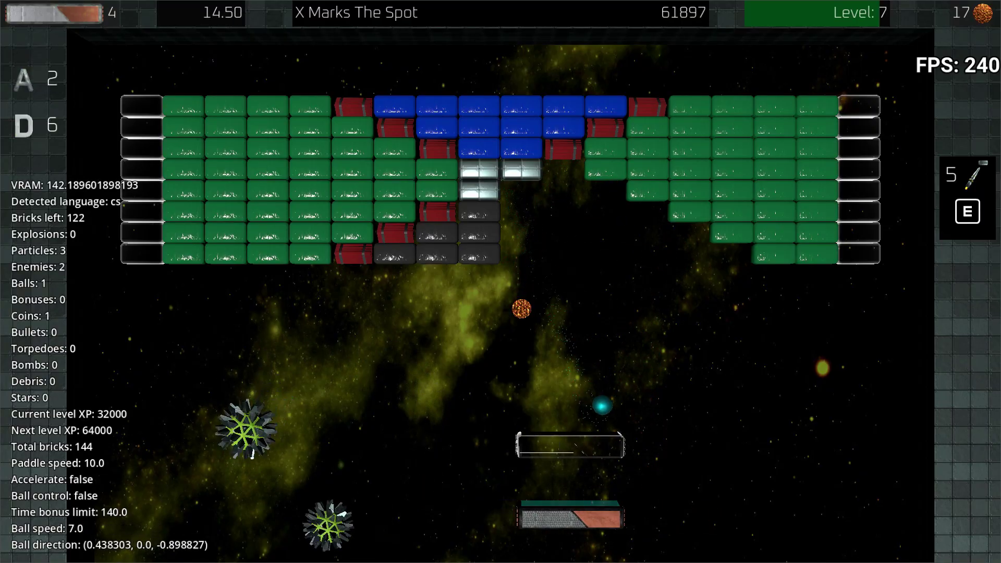
pyautogui.press('Right')
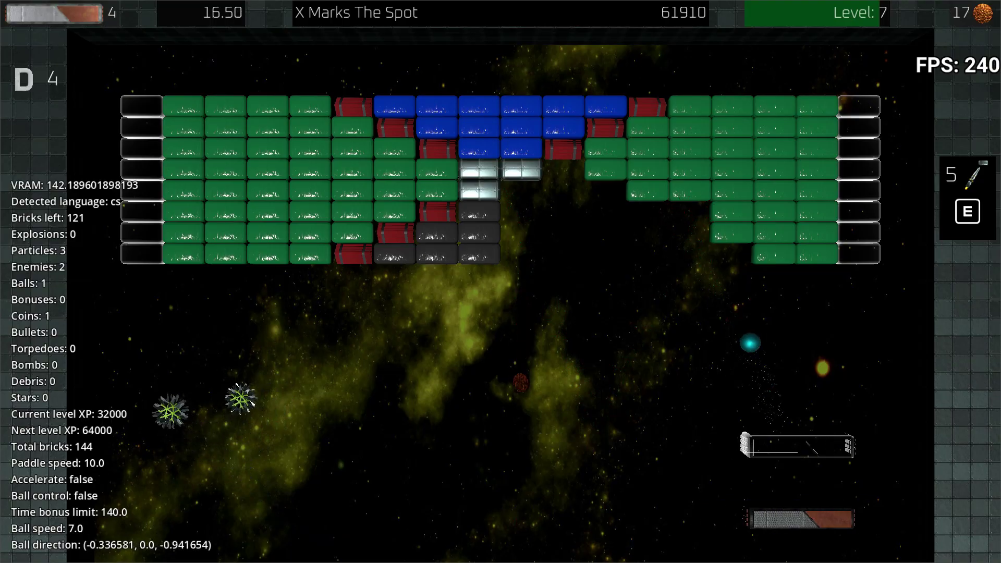
pyautogui.press('Left')
pyautogui.press('Right')
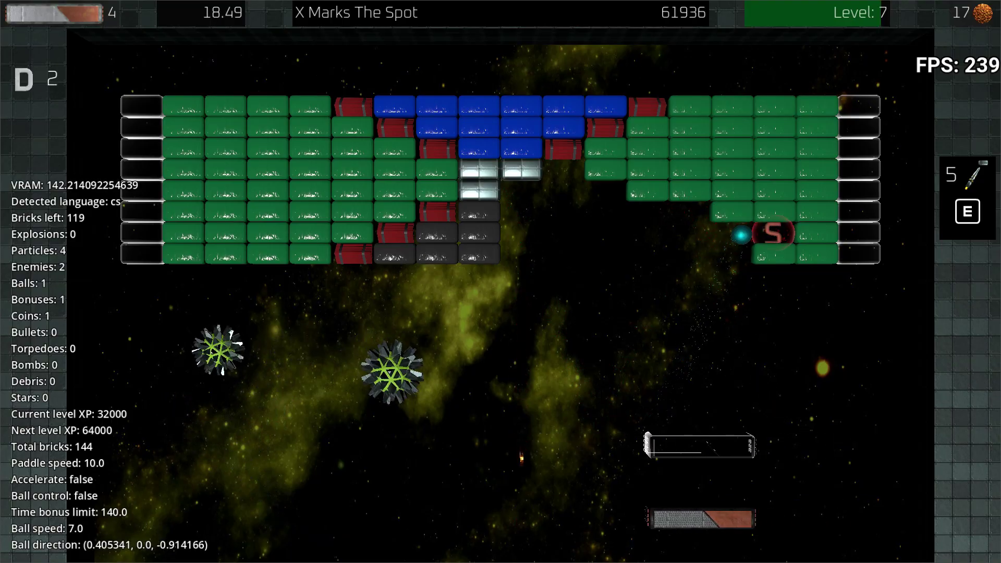
pyautogui.press('Left')
pyautogui.press('Right')
pyautogui.press('Right')
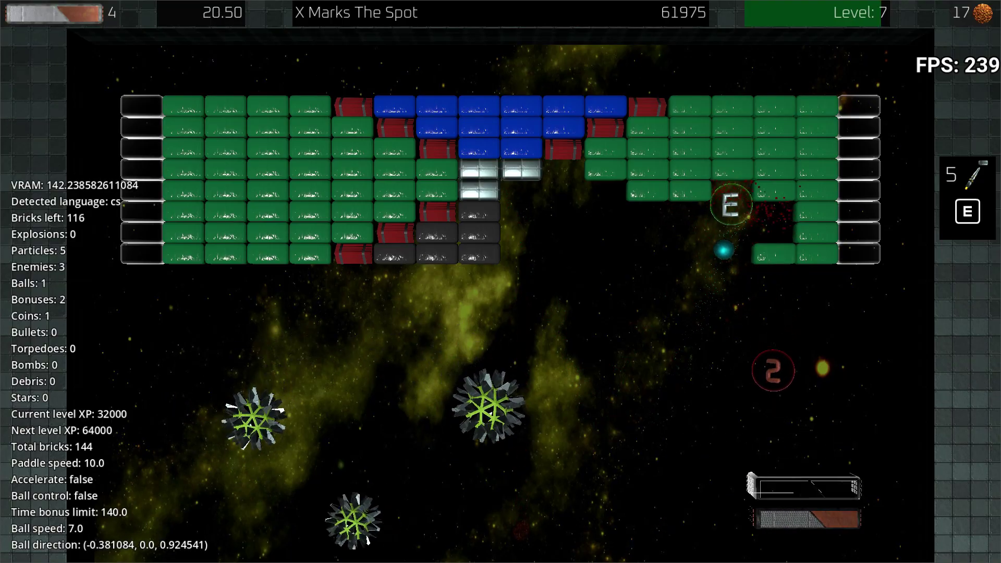
pyautogui.press('Left')
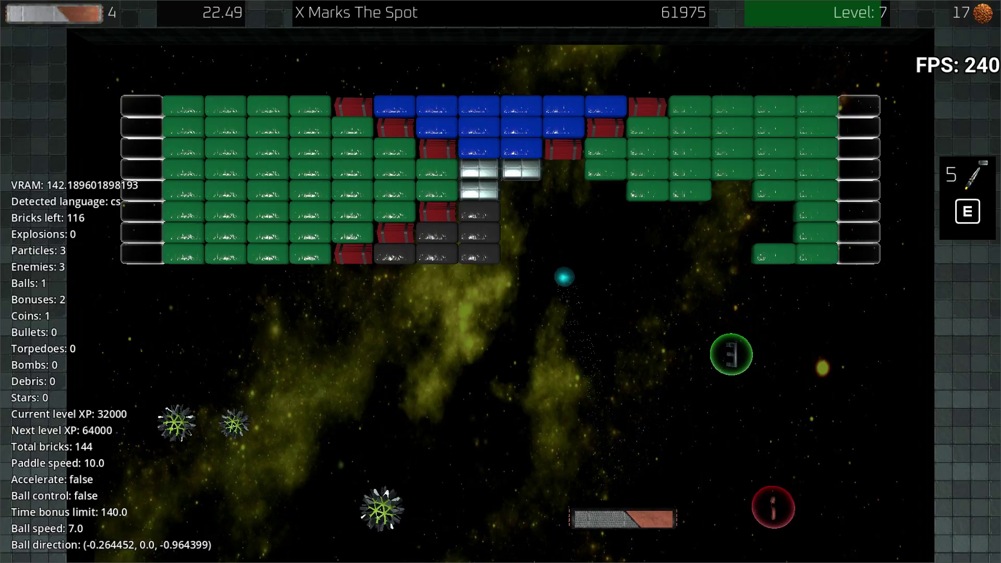
# Pause, confirm returning to the main menu, exit the game and close the end screen
pyautogui.press('Escape')
pyautogui.click(498, 328)
pyautogui.click(383, 307)
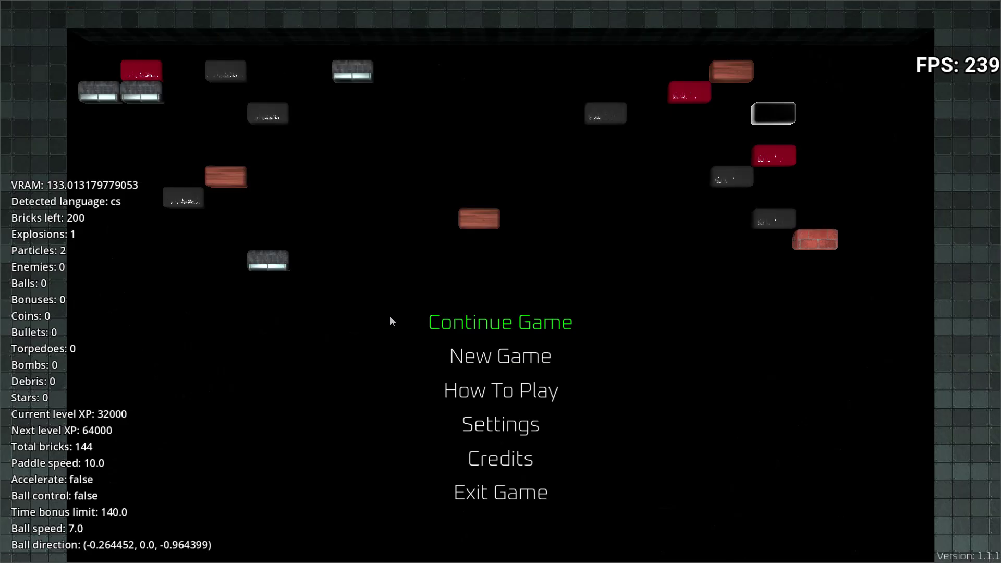
pyautogui.click(513, 495)
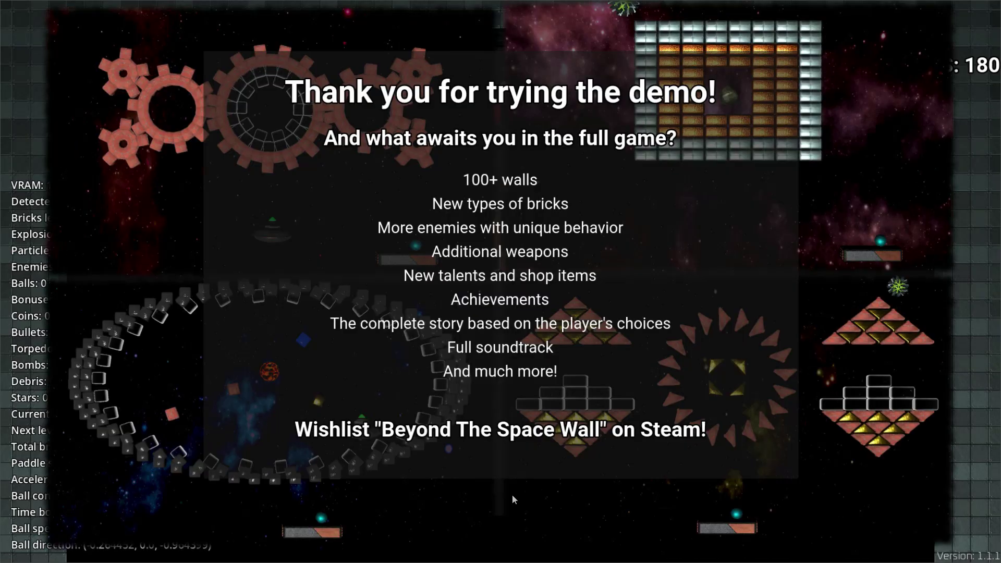
pyautogui.click(567, 276)
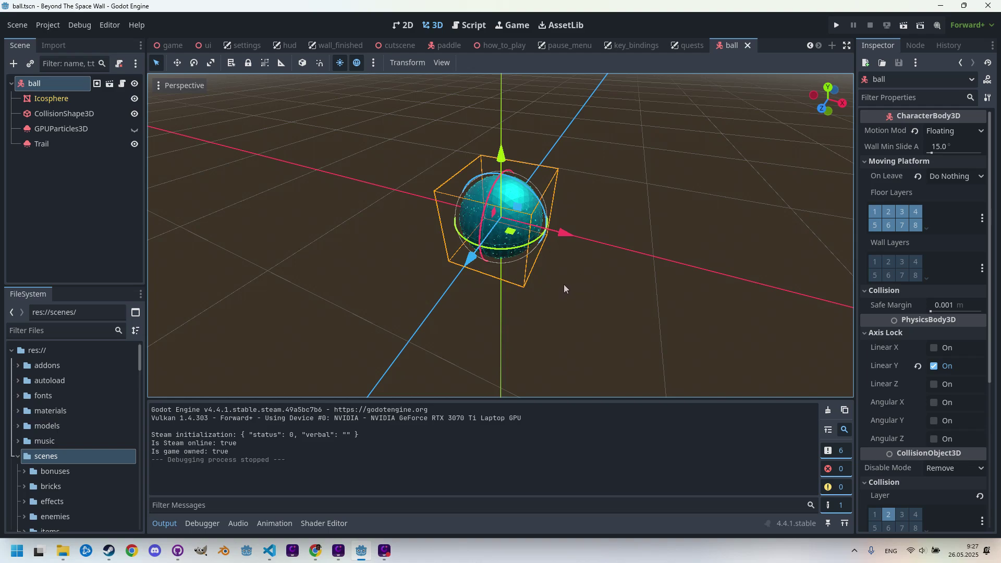
# Select Trail and set its Display scale min to 1.0 and max to 1.5
pyautogui.click(57, 145)
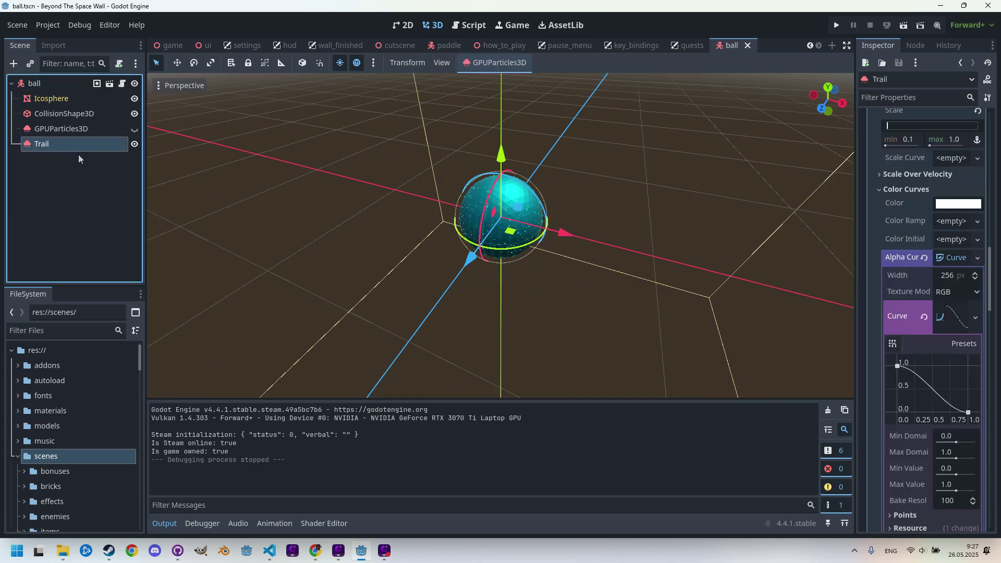
pyautogui.scroll(5, 949, 381)
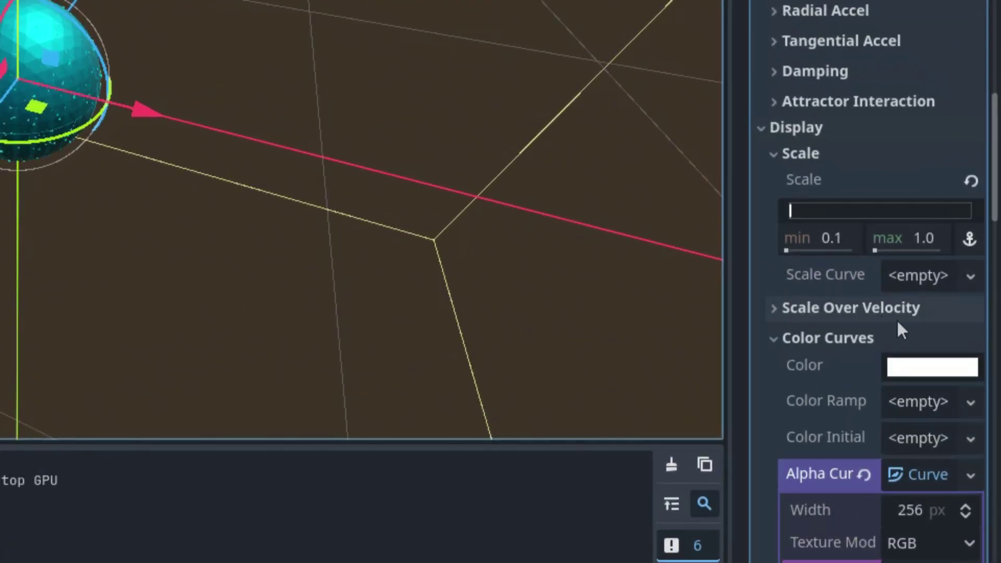
pyautogui.scroll(4, 898, 324)
pyautogui.scroll(-2, 834, 405)
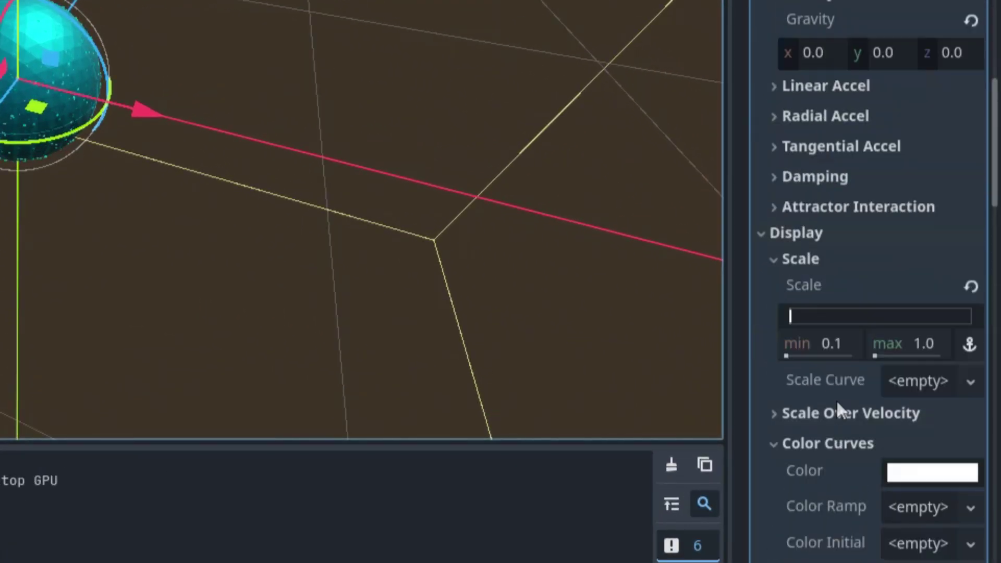
pyautogui.click(840, 344)
pyautogui.write('1')
pyautogui.press('Tab')
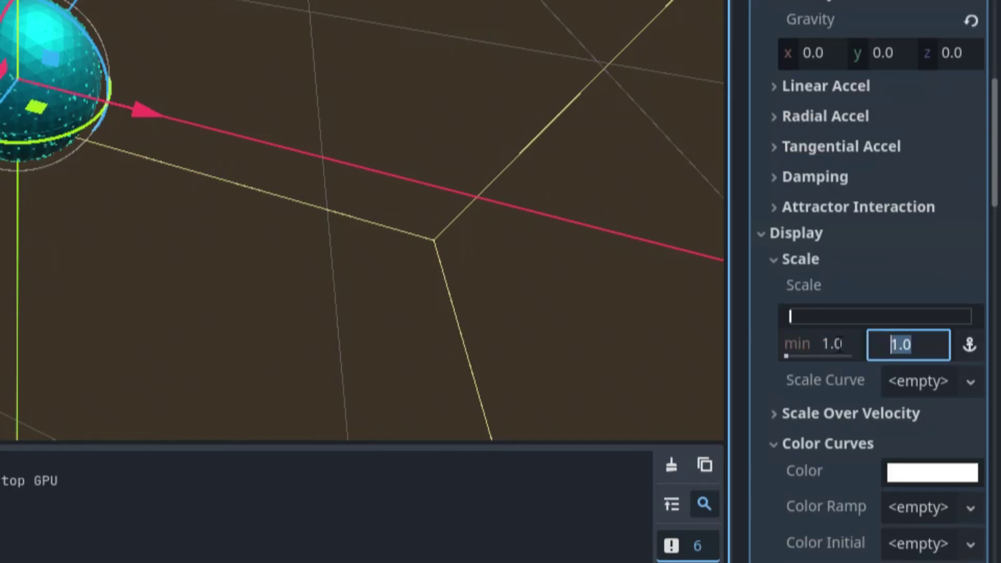
pyautogui.write('1.5')
pyautogui.press('Return')
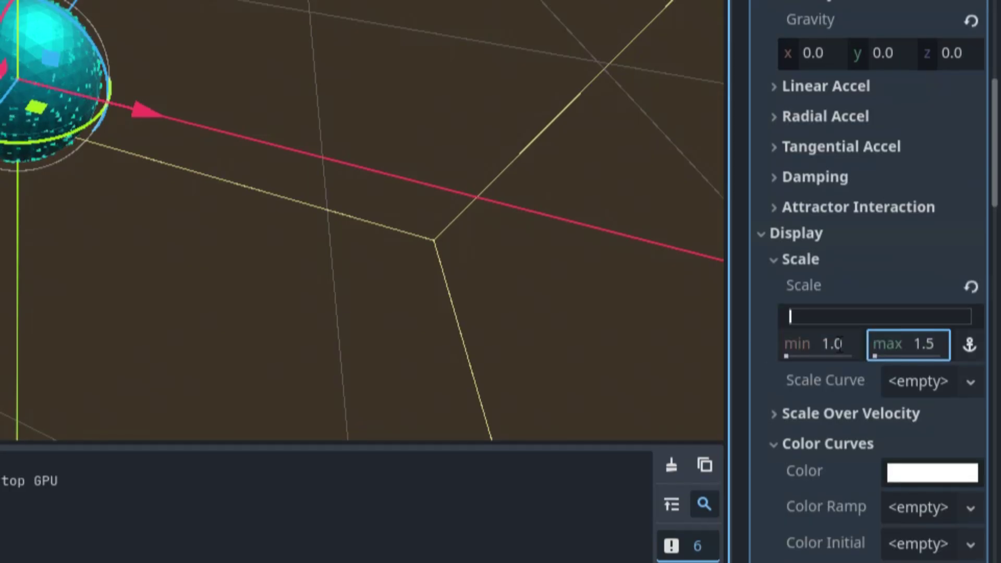
pyautogui.moveTo(58, 158); pyautogui.dragTo(63, 103, button='middle')
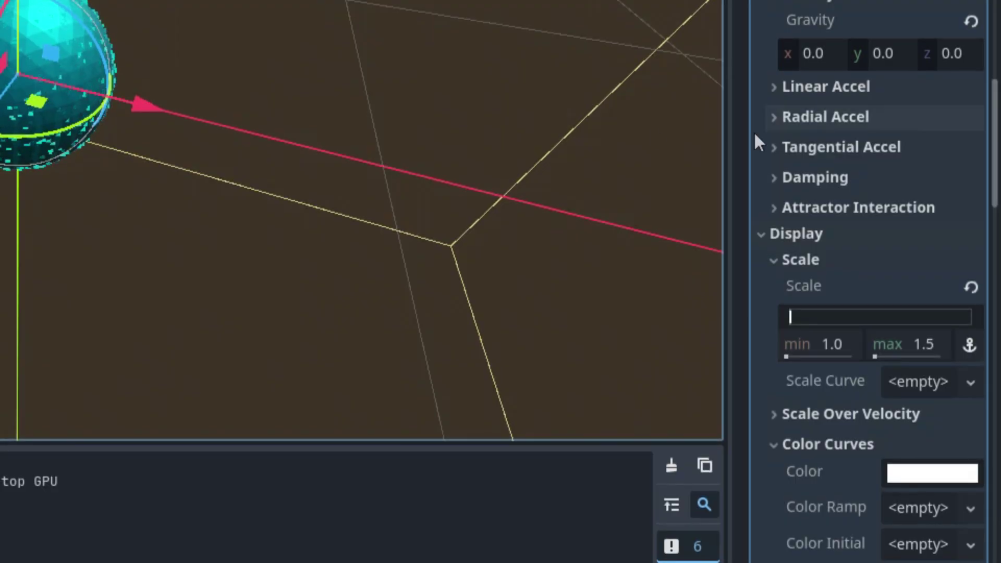
# Set the Trail's Amount to 2000 and Lifetime to 2 seconds
pyautogui.scroll(10, 824, 133)
pyautogui.click(915, 53)
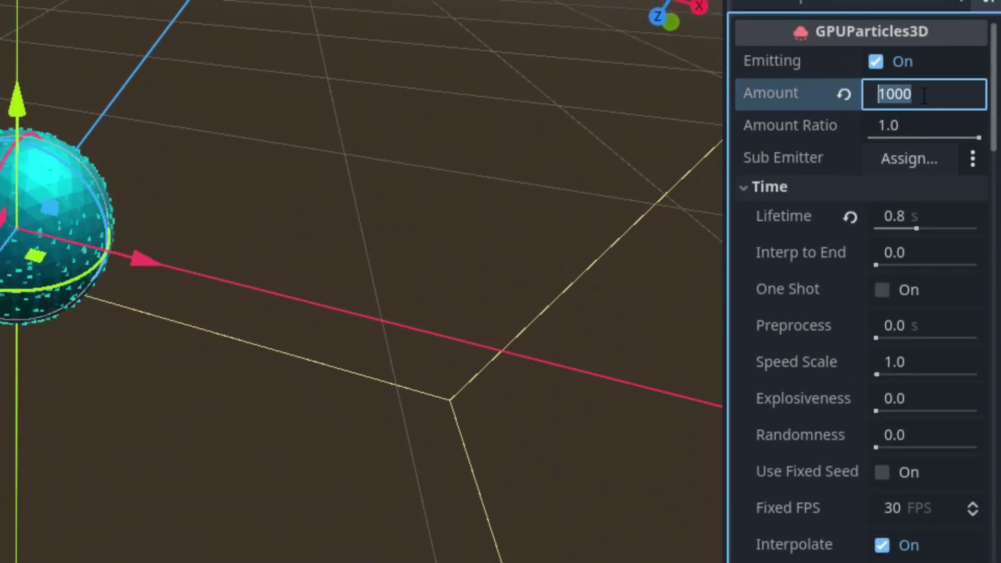
pyautogui.write('2000')
pyautogui.press('Return')
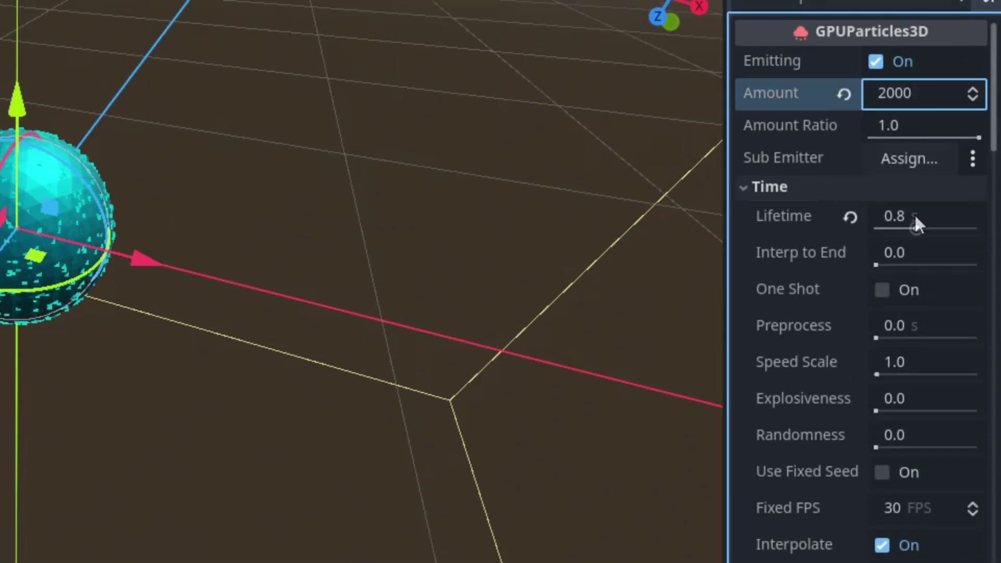
pyautogui.click(928, 216)
pyautogui.write('2')
pyautogui.press('Return')
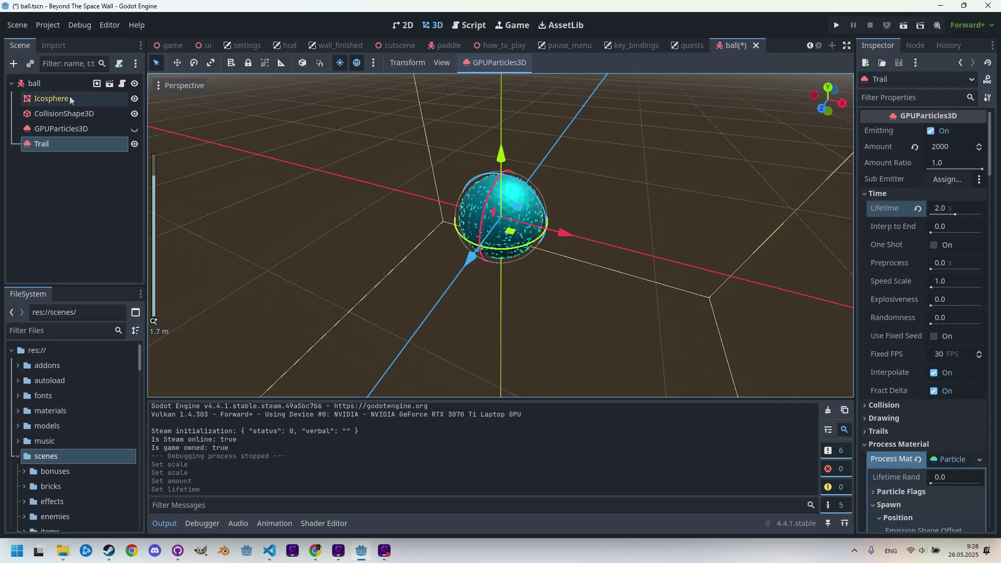
# Drag the ball along X to preview its trail, undo the move, then save and run
pyautogui.click(51, 83)
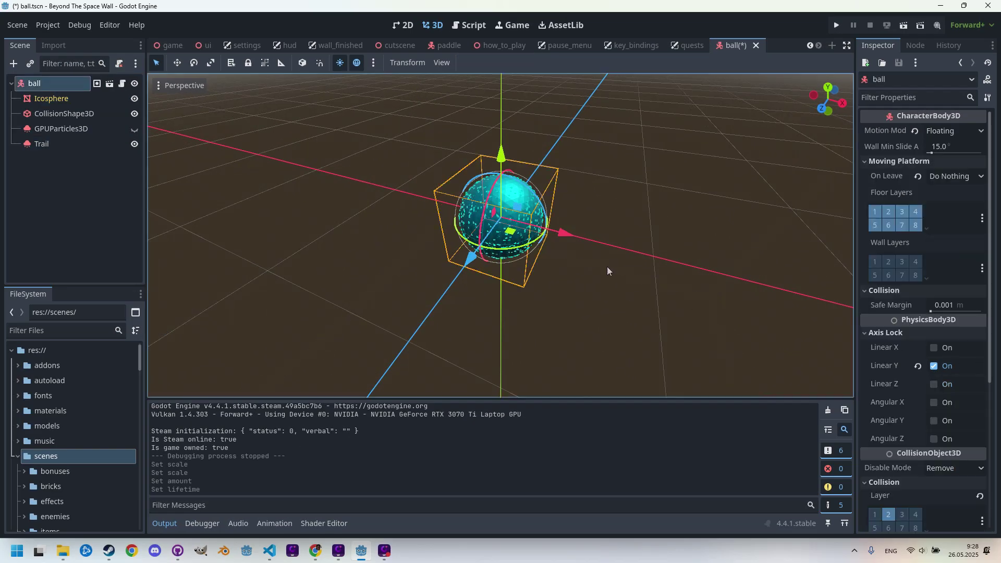
pyautogui.moveTo(564, 233); pyautogui.dragTo(525, 280)
pyautogui.hotkey('ctrl', 'z')
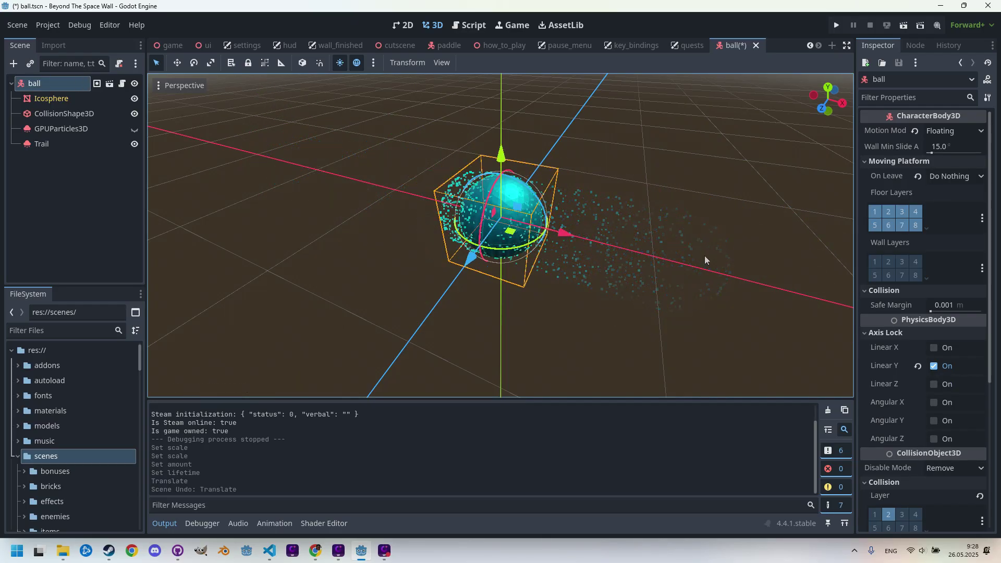
pyautogui.click(838, 24)
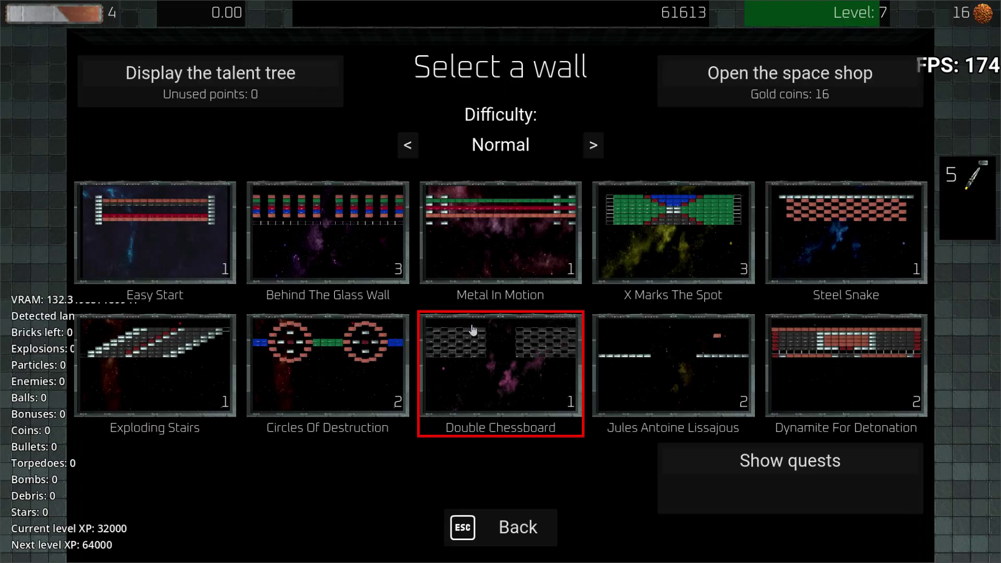
# Start the Dynamite For Detonation wall, launch the ball and keep it in play
pyautogui.click(845, 365)
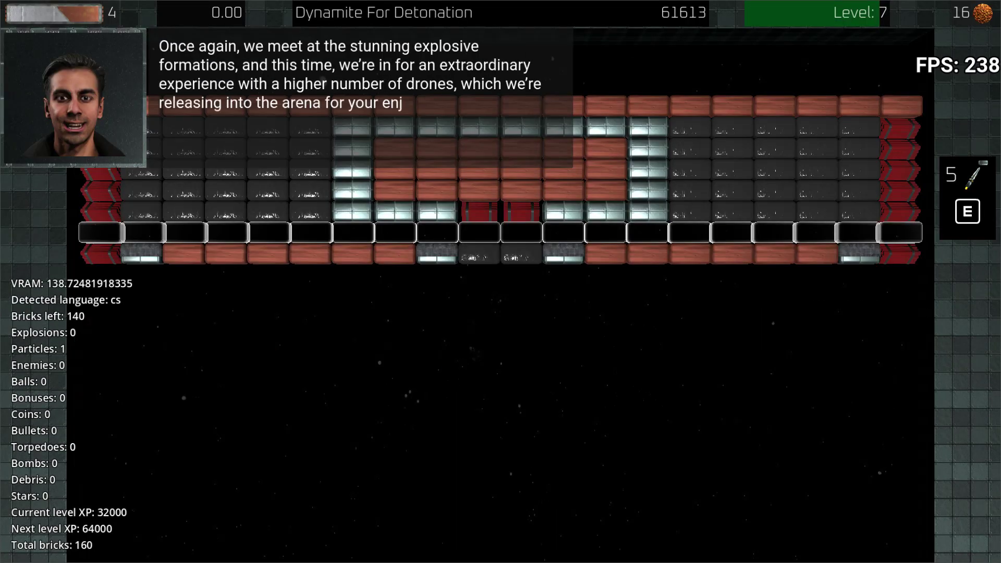
pyautogui.press('Right')
pyautogui.press('space')
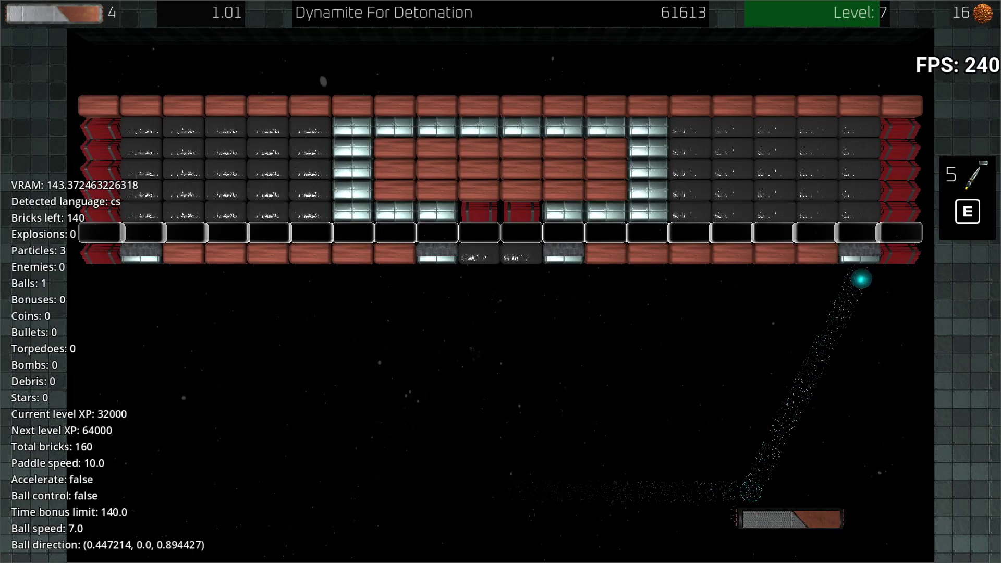
pyautogui.press('Right')
pyautogui.press('Left')
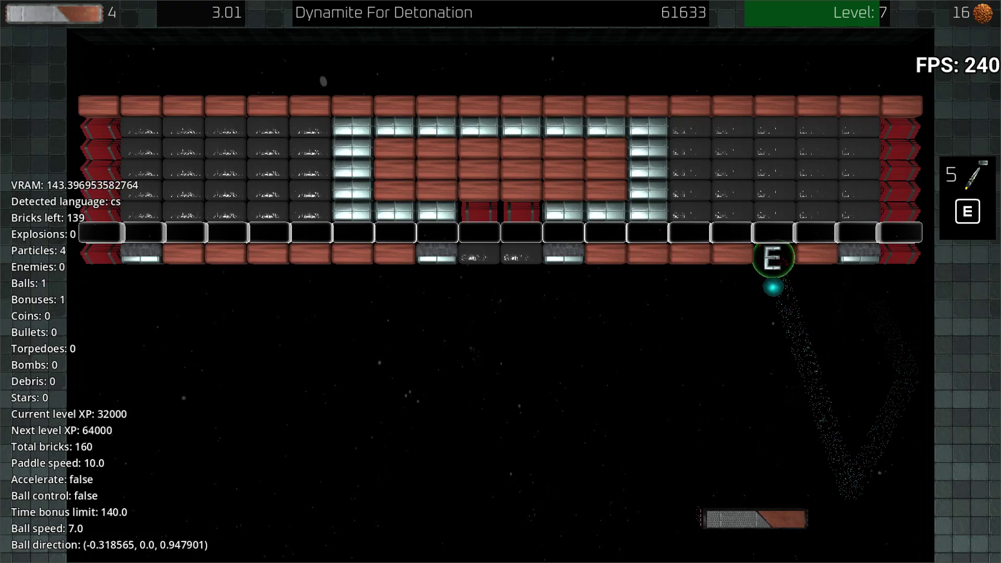
pyautogui.press('Left')
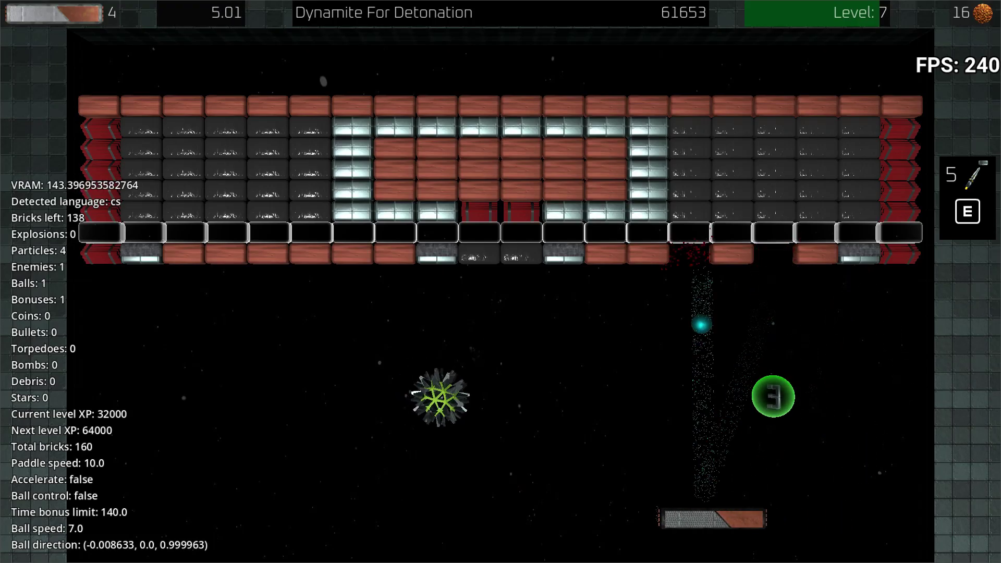
pyautogui.press('Left')
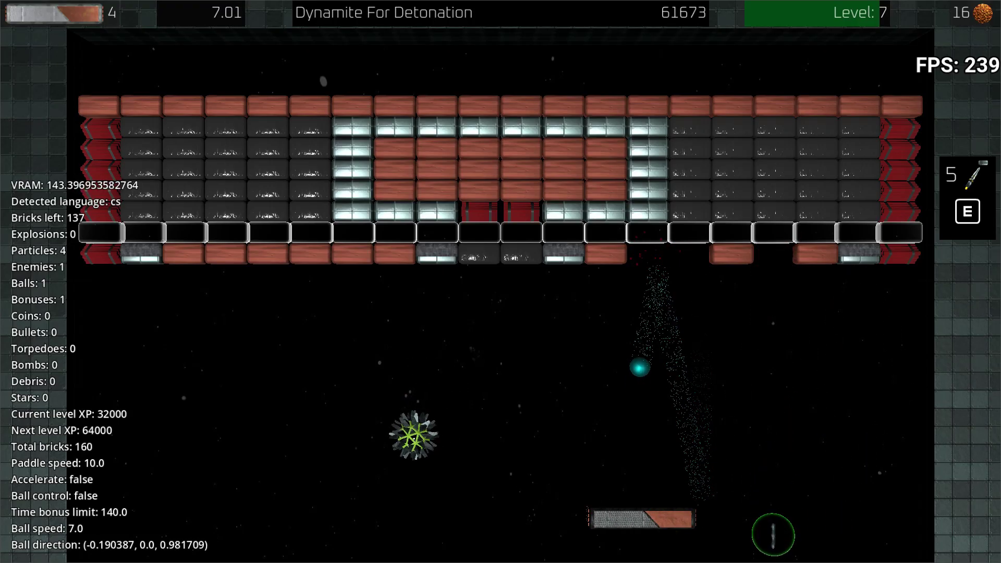
pyautogui.press('Left')
pyautogui.press('Right')
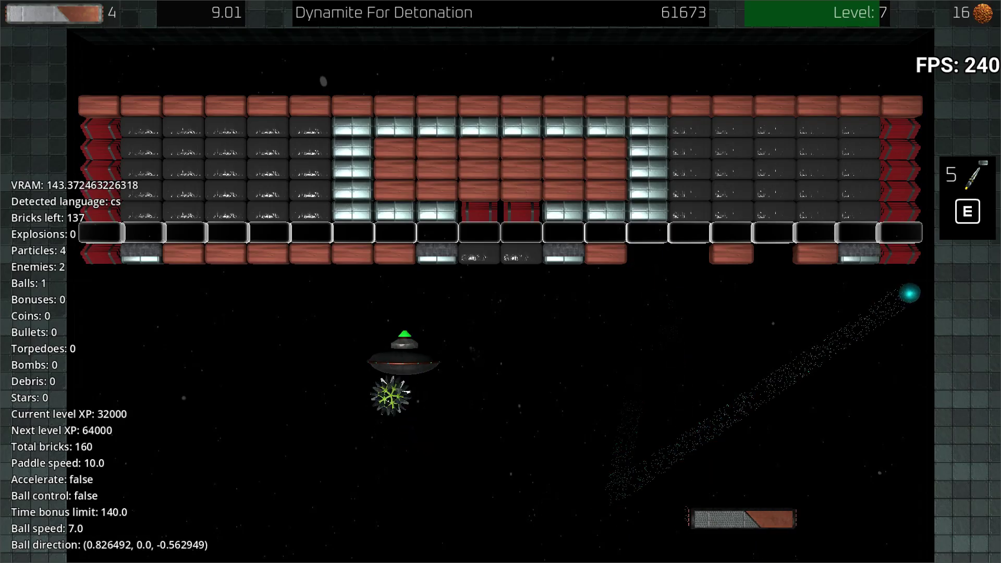
pyautogui.press('Left')
# Pause, return to the main menu and exit the game
pyautogui.press('Escape')
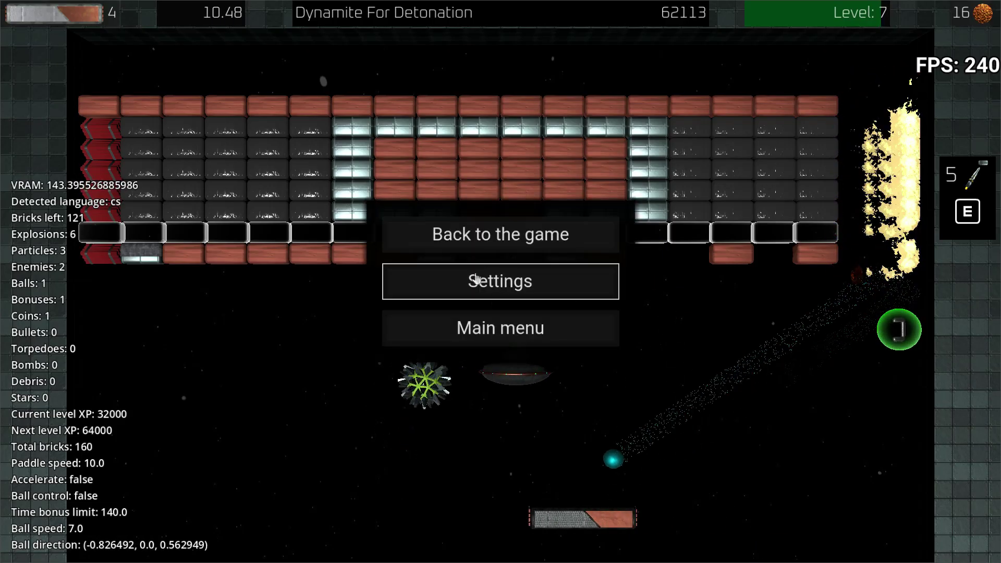
pyautogui.click(495, 314)
pyautogui.press('space')
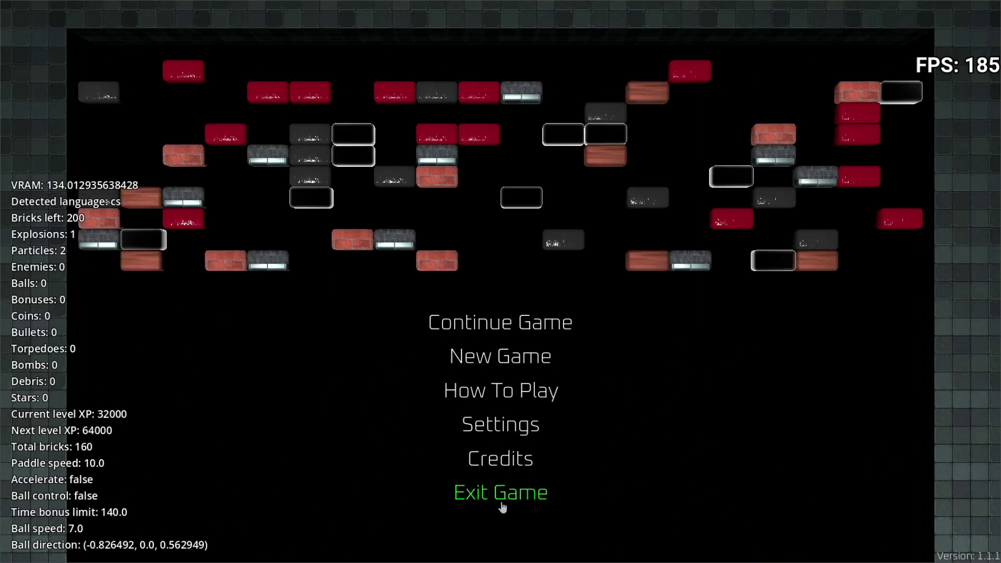
pyautogui.click(502, 501)
pyautogui.click(578, 329)
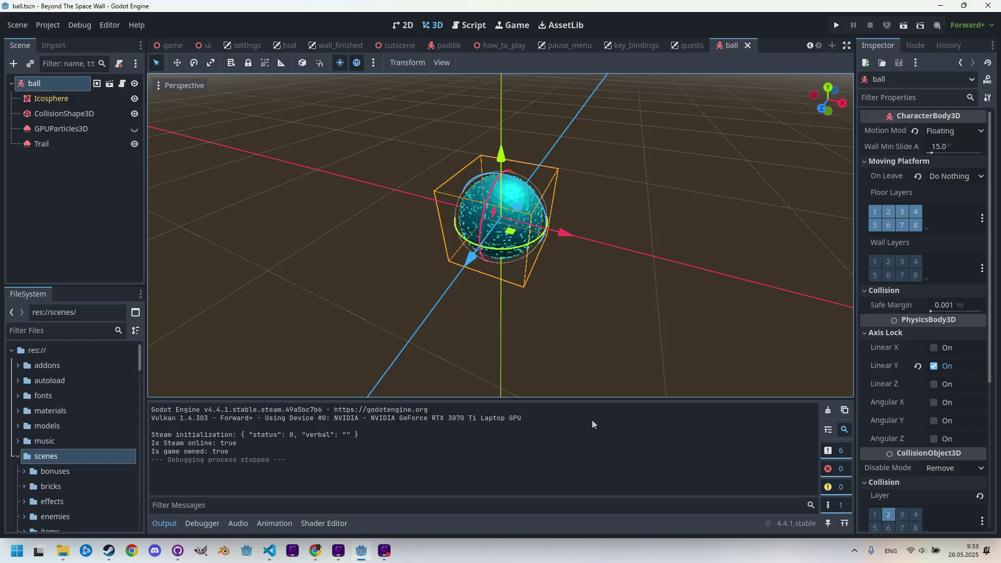